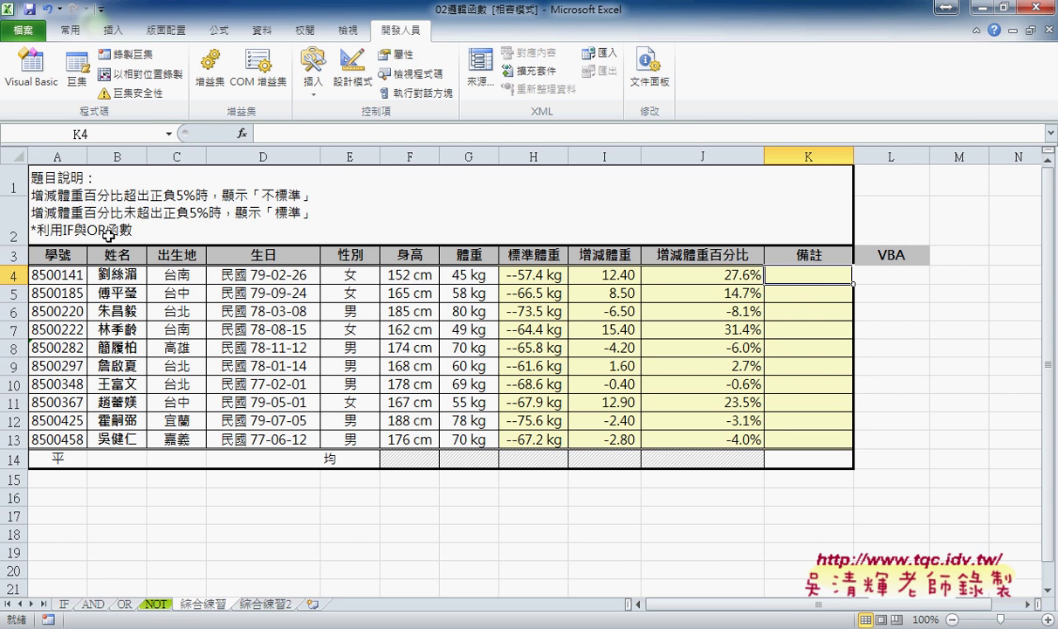
Step: Insert an IF function into K4 from the 邏輯 category of the function picker
left_click(242, 134)
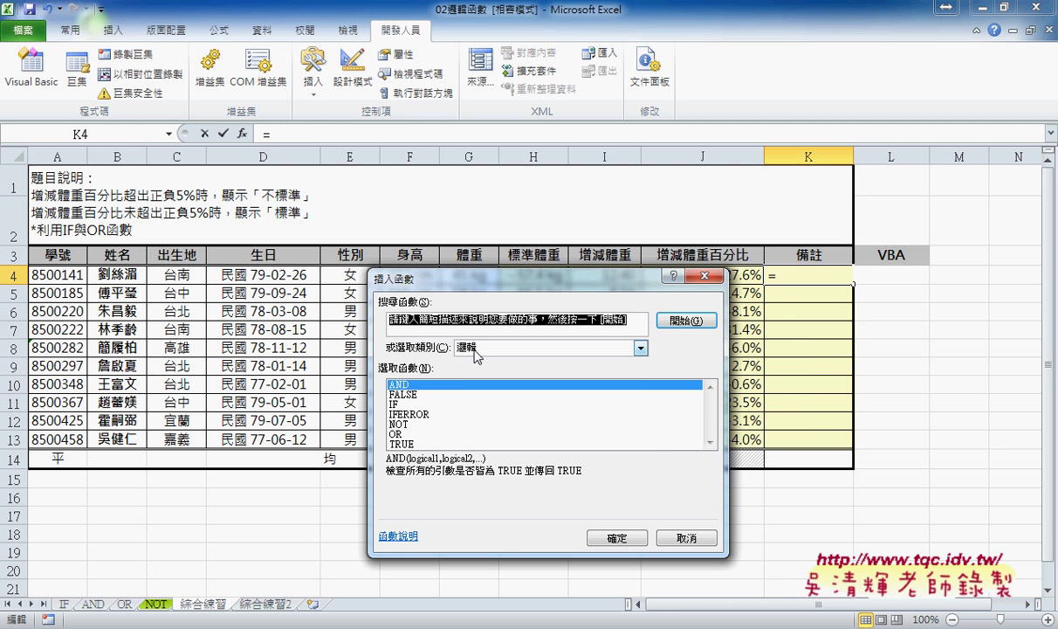
left_click(459, 347)
left_click(475, 349)
left_click(392, 394)
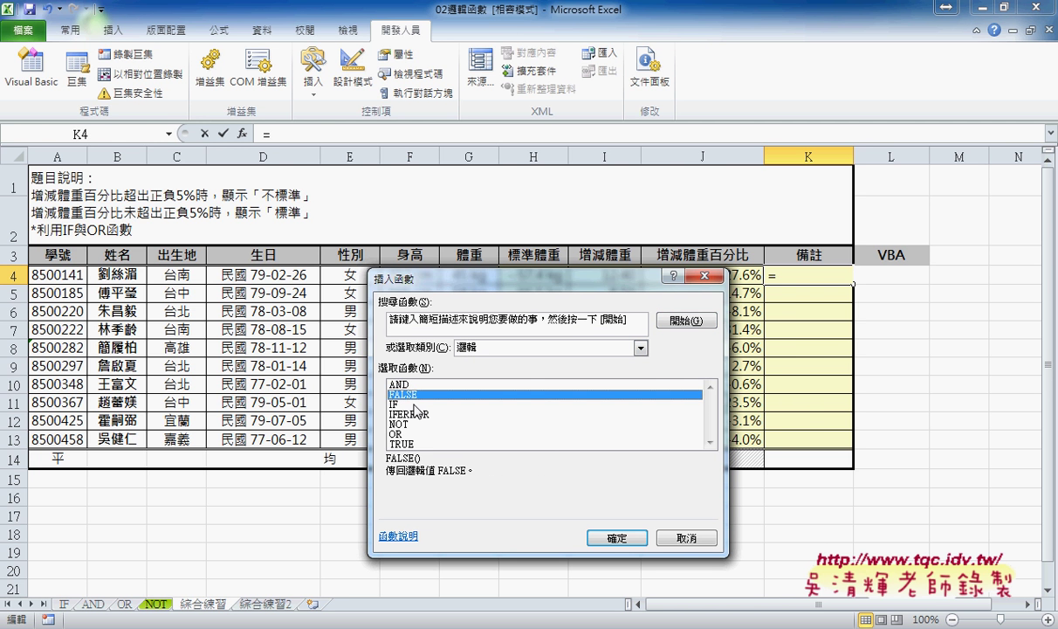
left_click(392, 404)
left_click(636, 539)
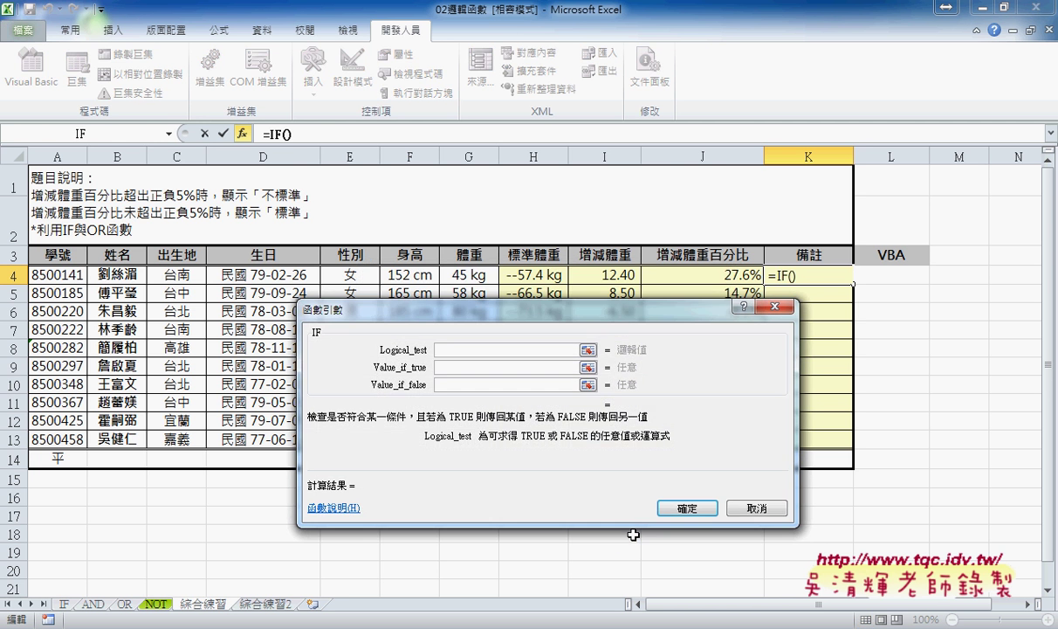
Step: Set K4's IF logical test to or(J4>5%,J4<-5%)
left_click_drag(611, 321, 579, 382)
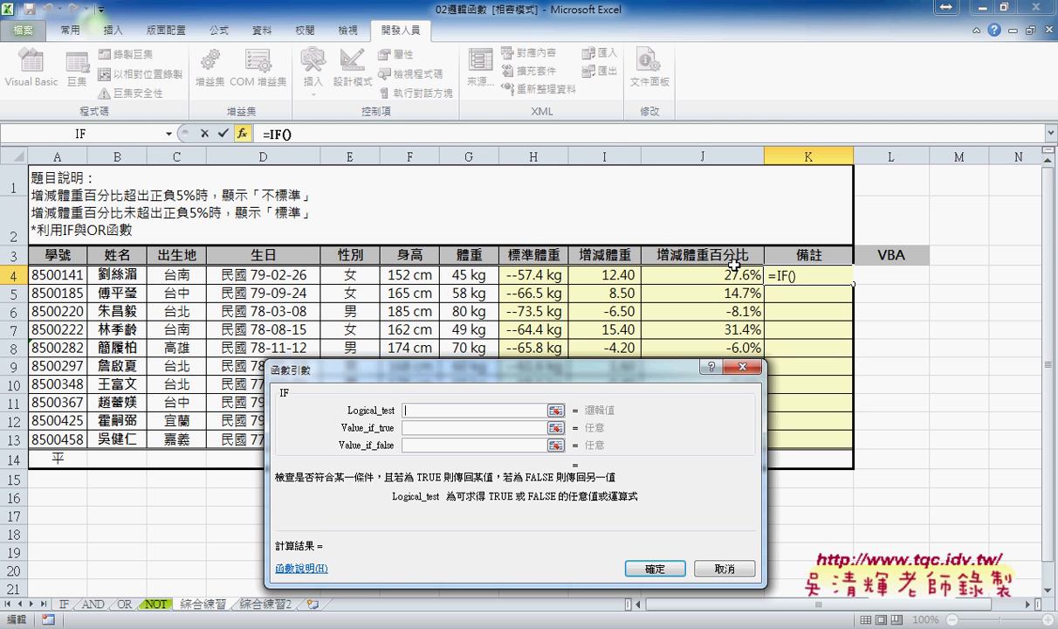
type("o")
type("r")
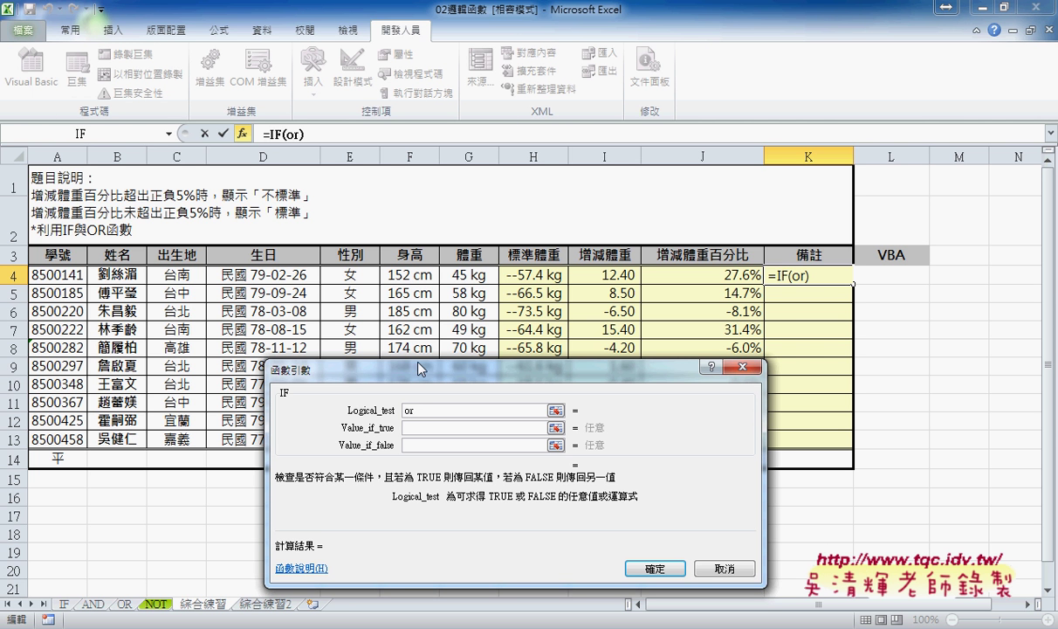
type("(")
left_click(704, 275)
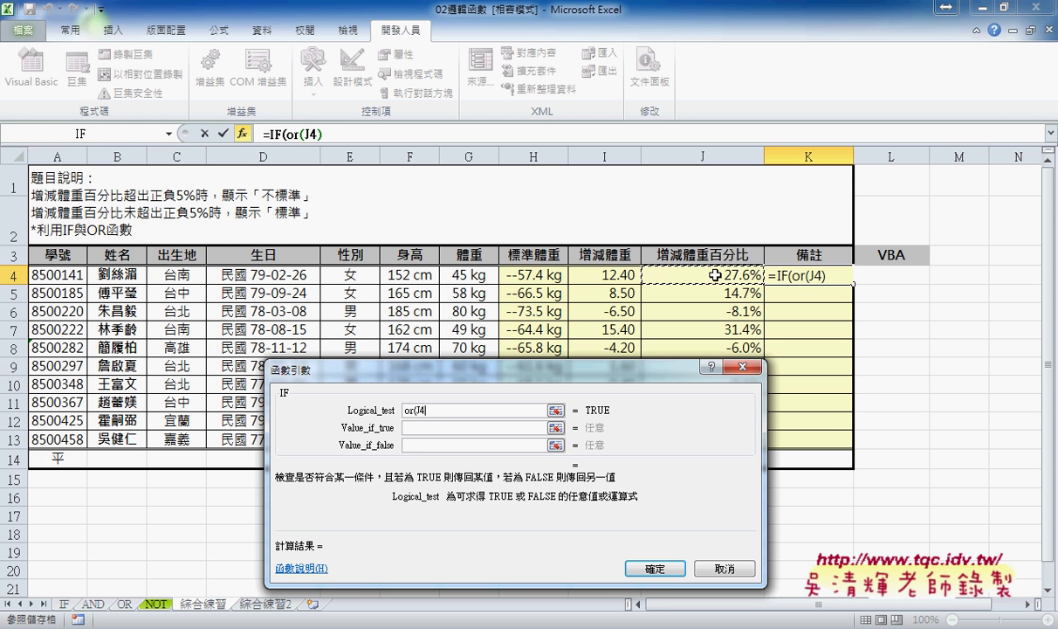
type(">")
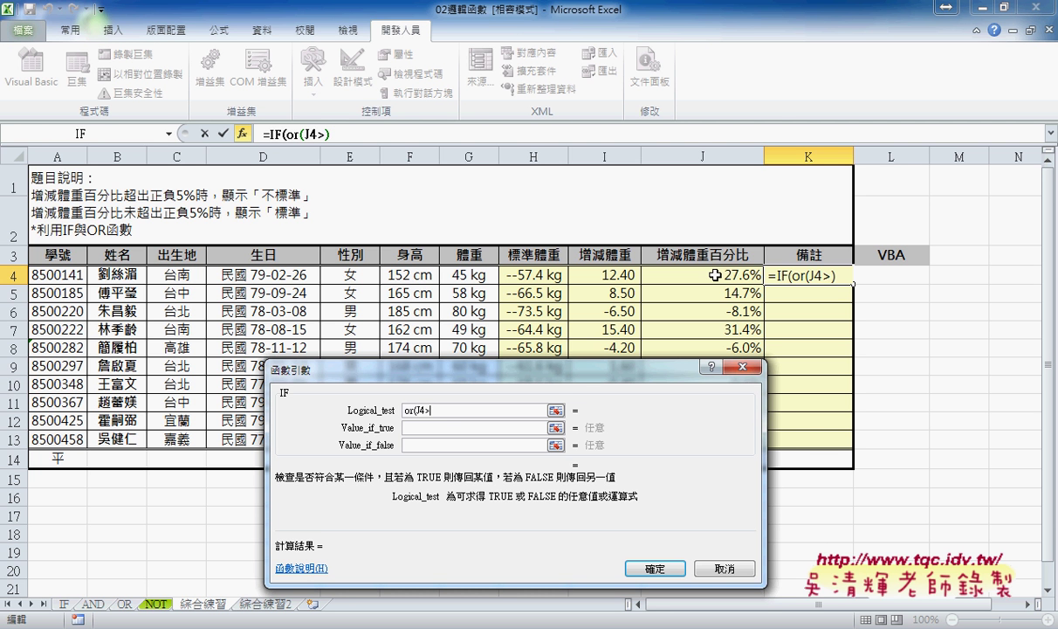
type("5")
type("%")
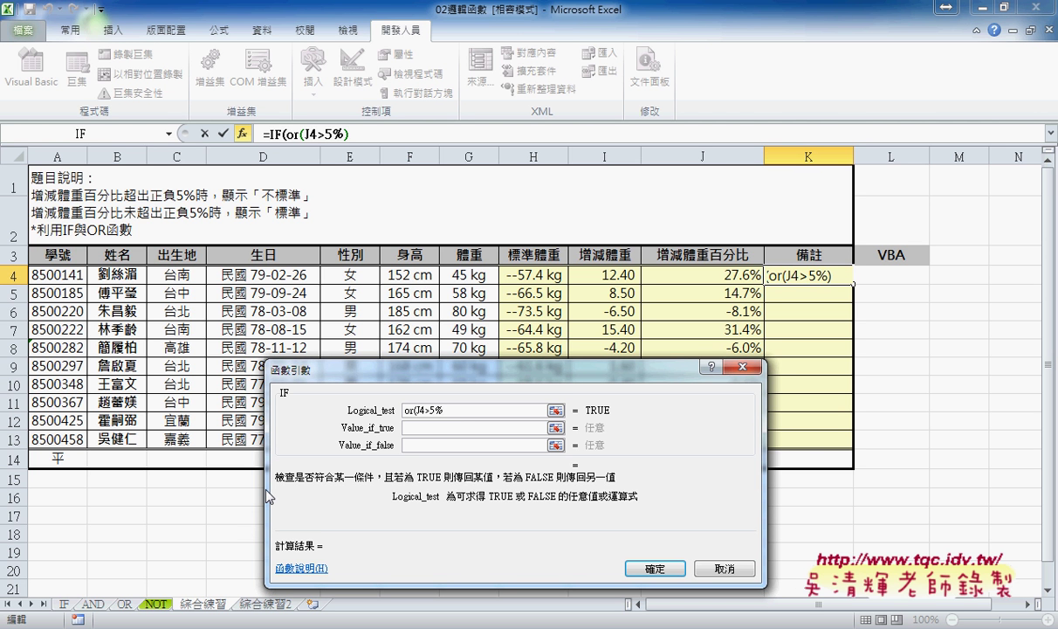
left_click(729, 276)
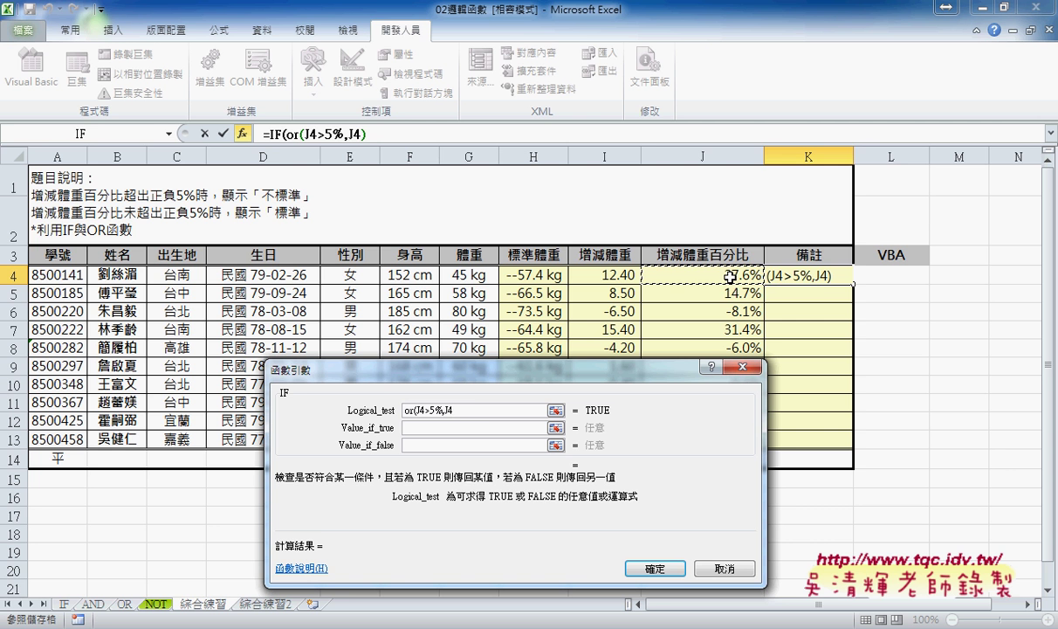
type("<-")
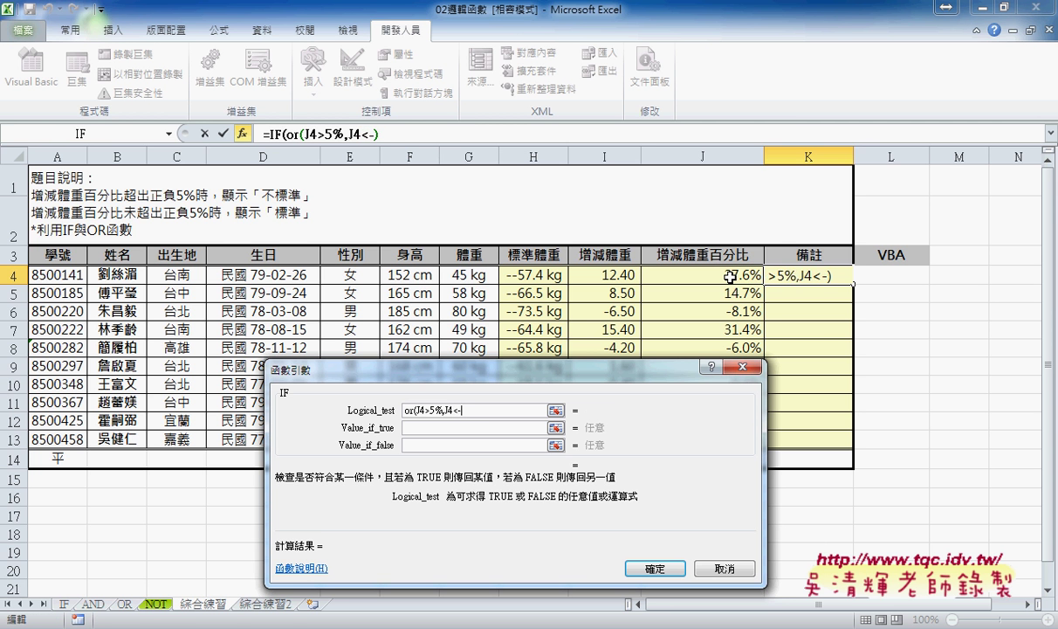
type("5%")
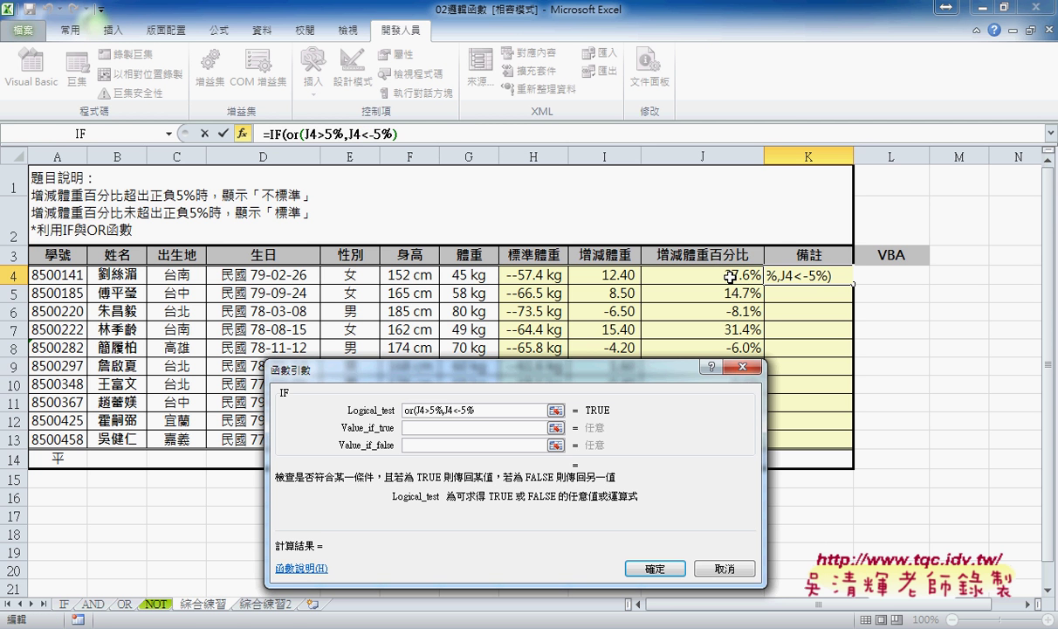
type(")")
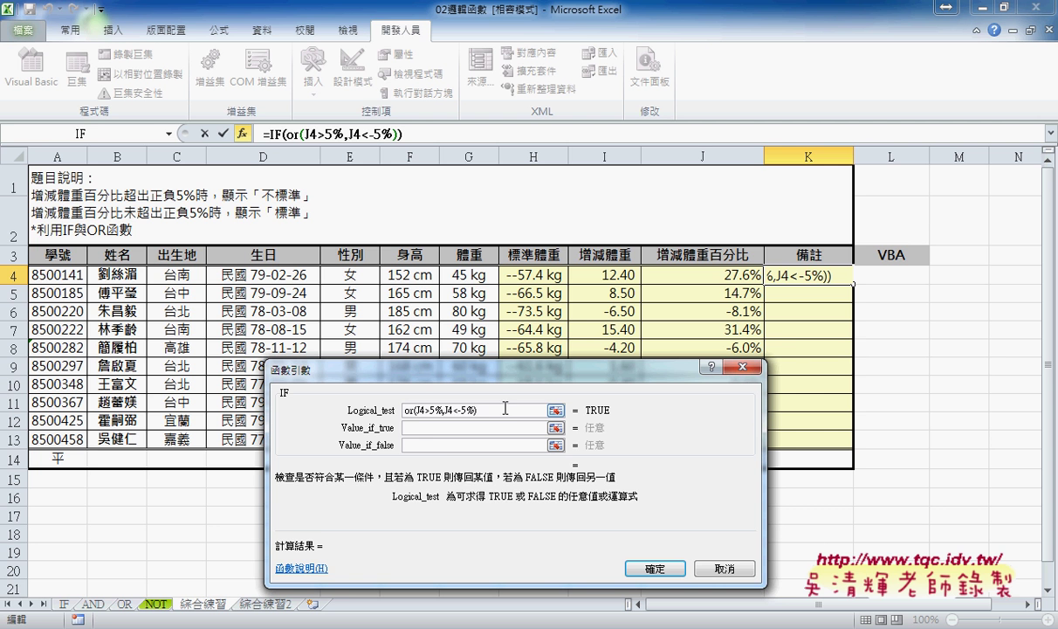
Step: Enter 不標準 as the true value and 標準 as the false value of K4's IF
left_click(438, 429)
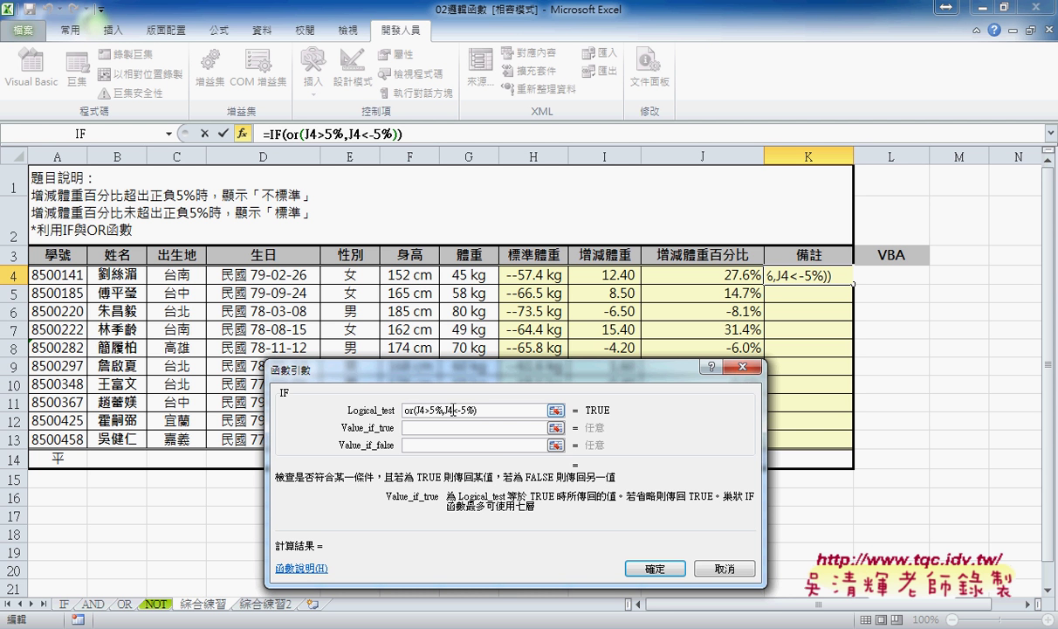
type("不ㄅㄧ")
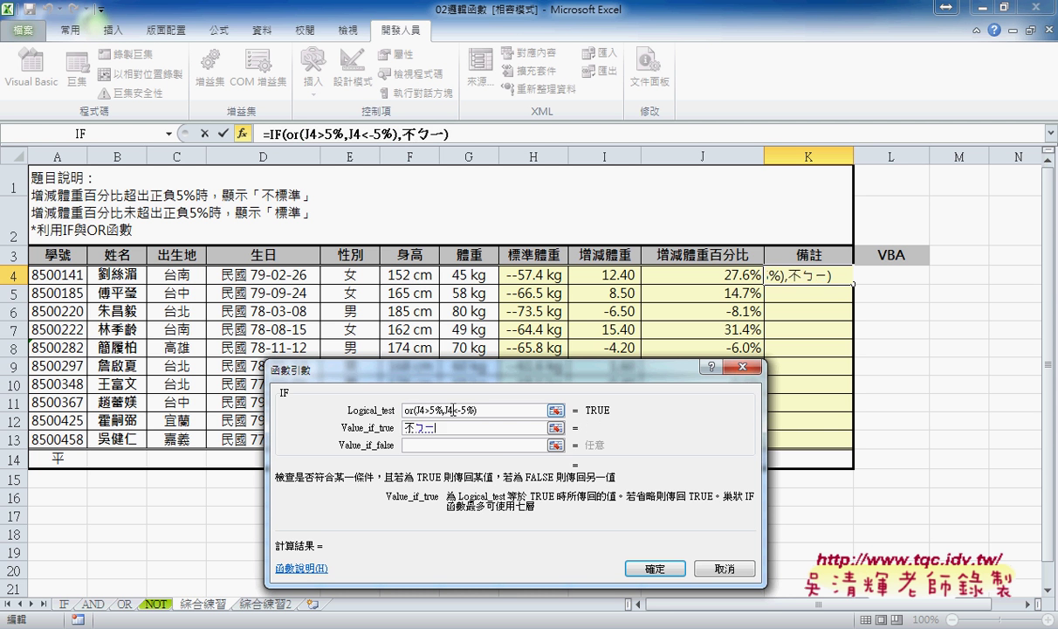
type("標準")
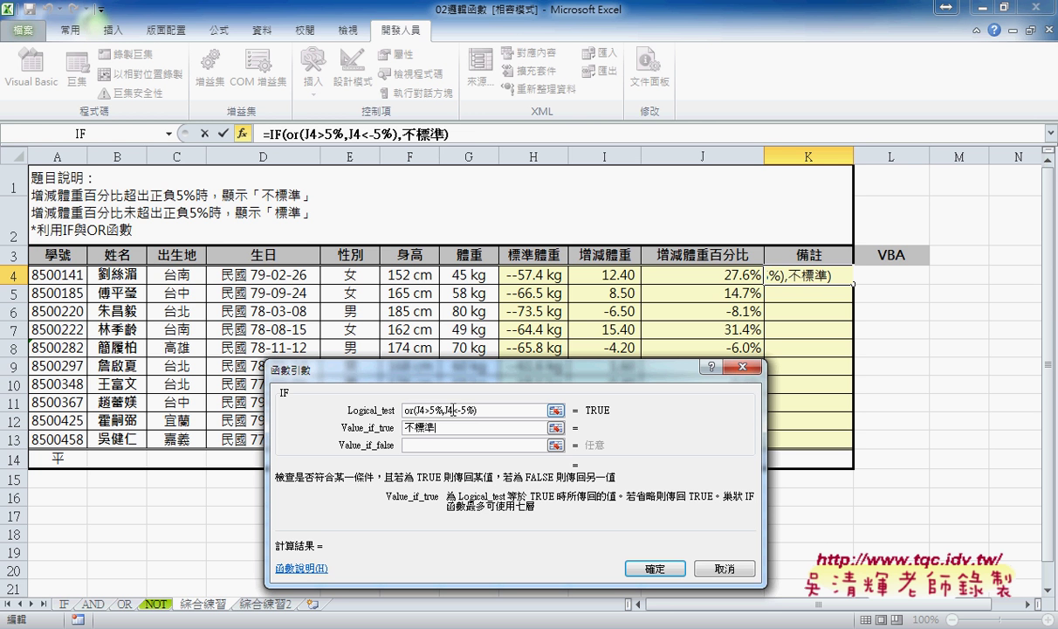
key("shift+Left")
key("shift+Left")
key("Tab")
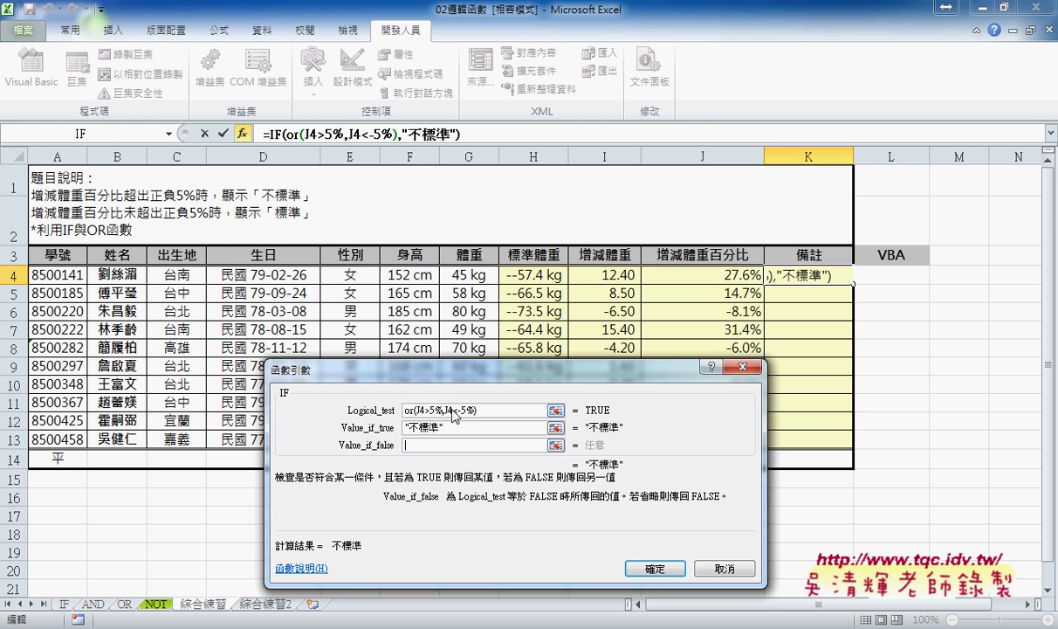
type("標準")
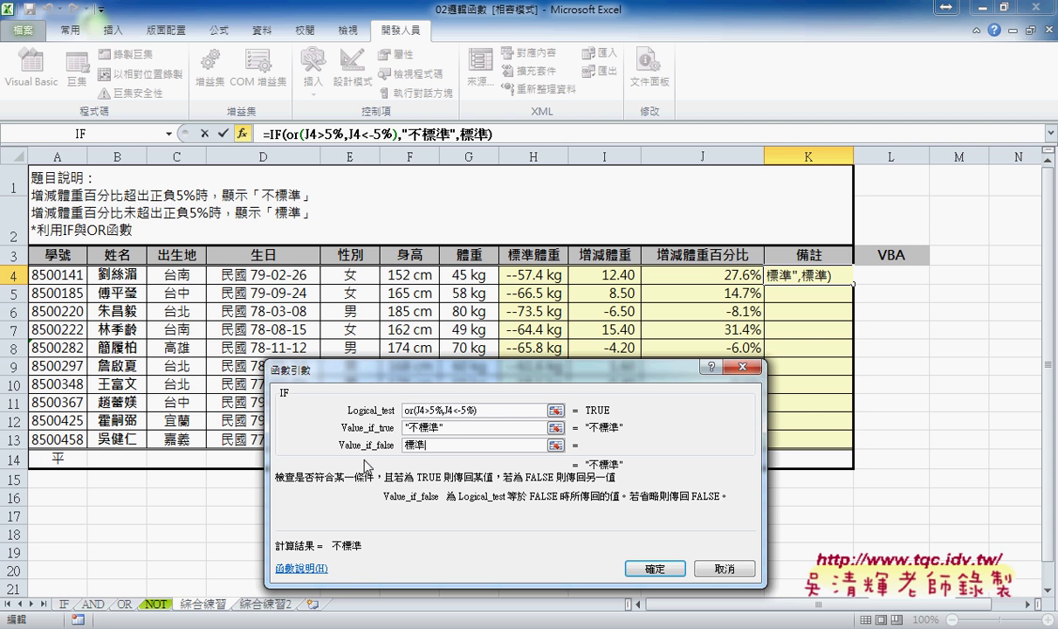
left_click(464, 428)
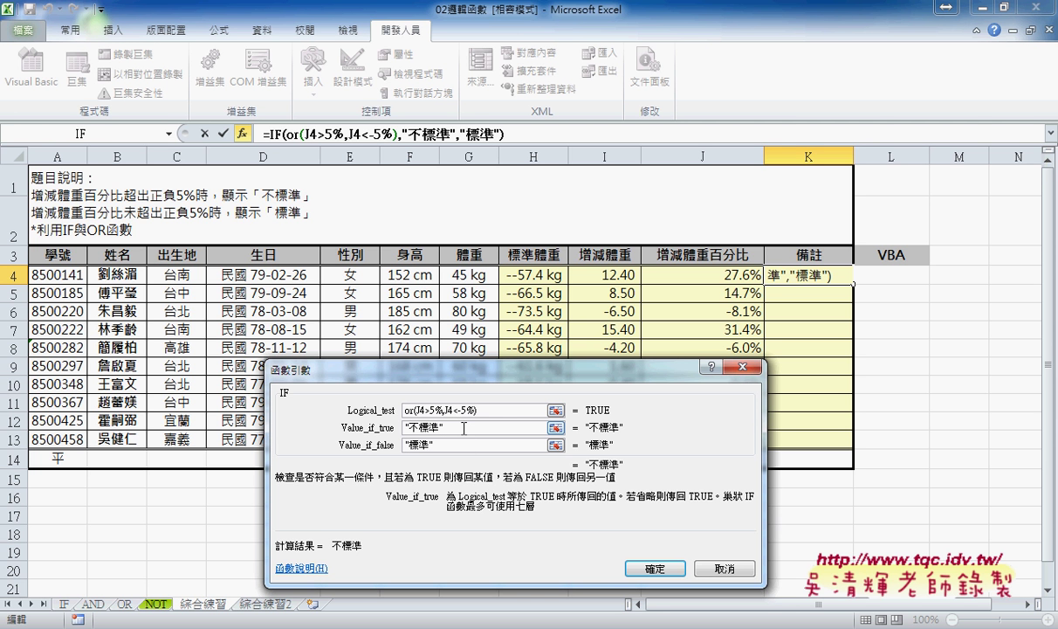
Step: Confirm K4's IF/OR formula and fill it down through K13
left_click(651, 568)
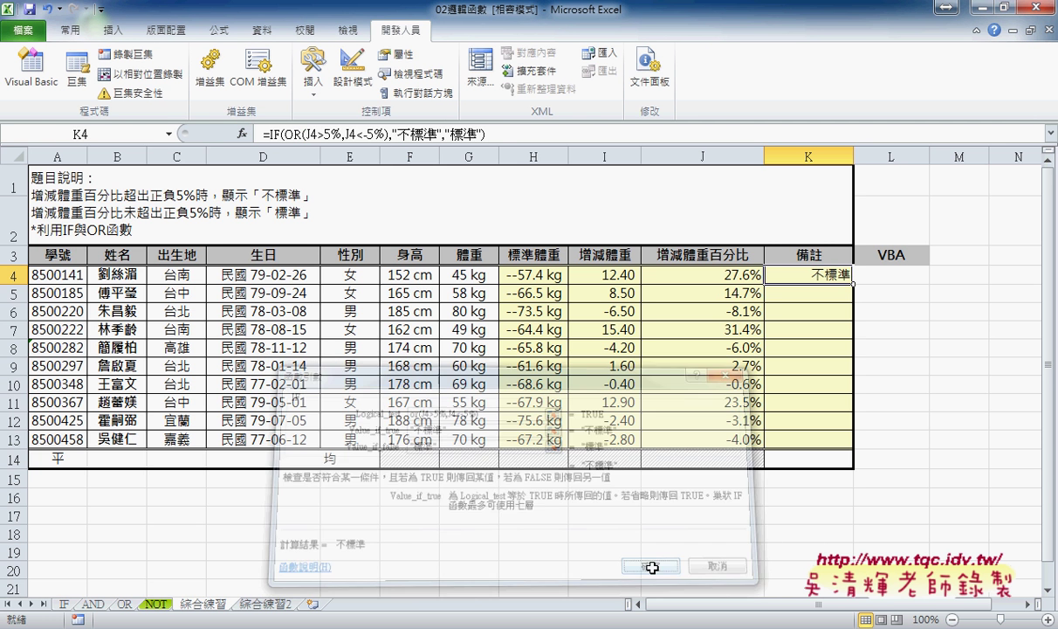
left_click_drag(853, 284, 855, 447)
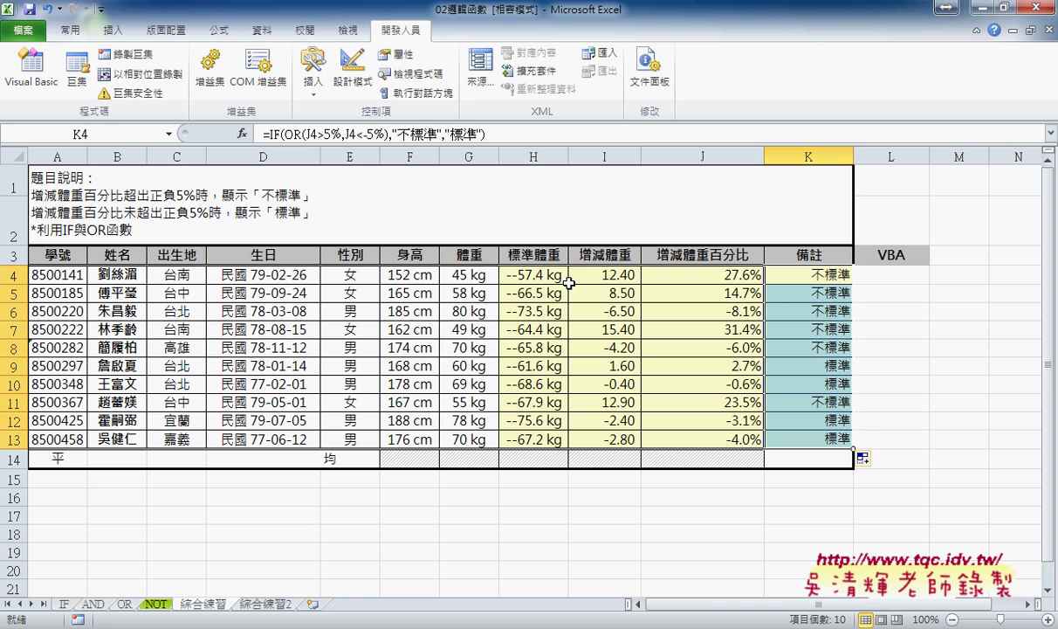
left_click(978, 256)
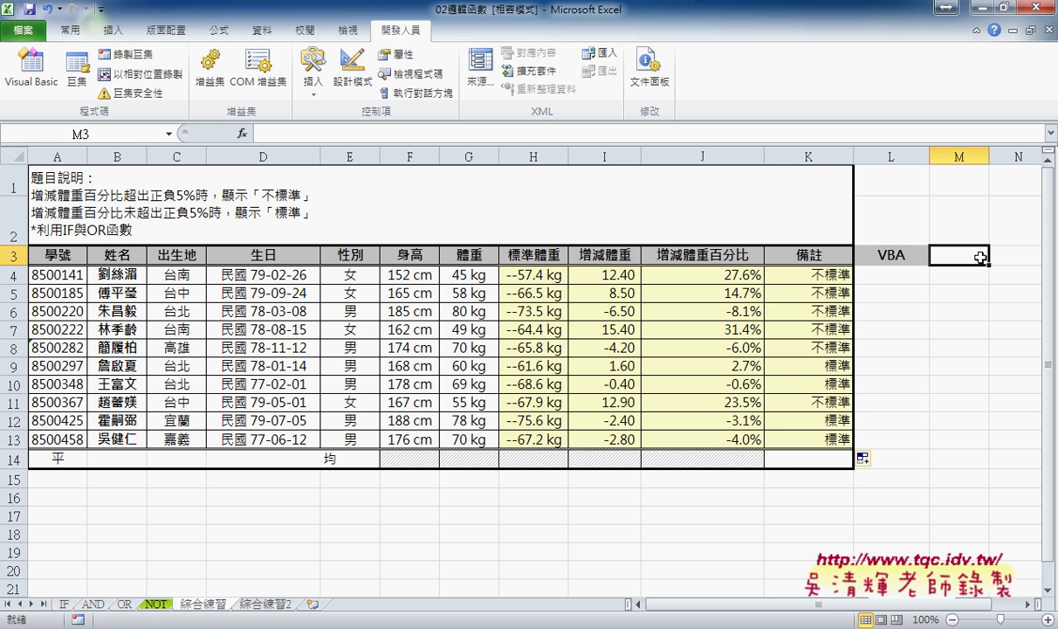
Step: Enter the heading AND in cell M3
type("AND")
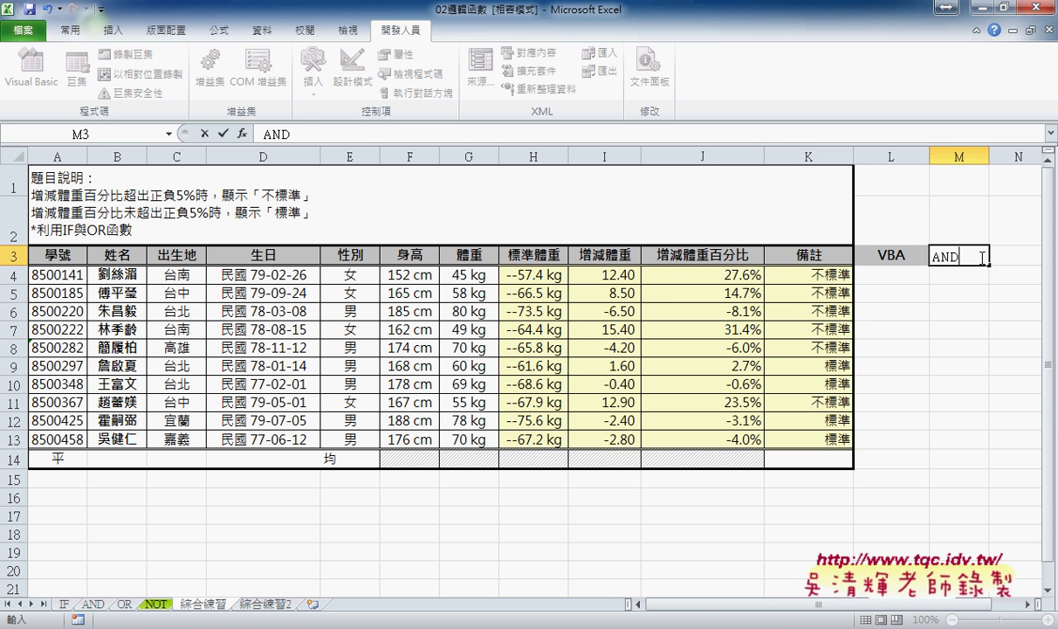
key("Return")
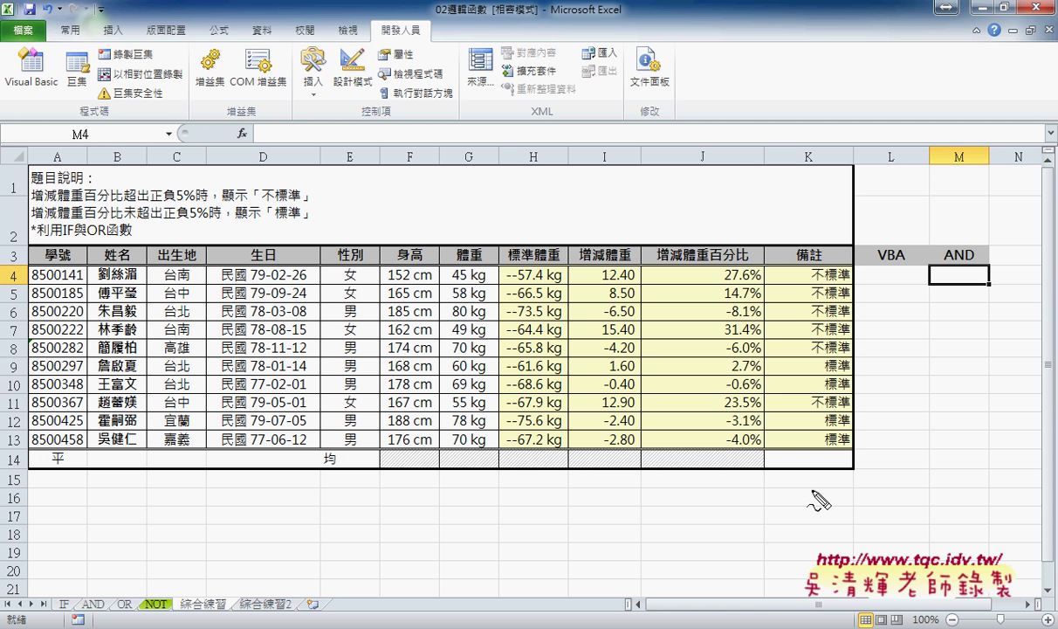
left_click_drag(449, 190, 594, 190)
left_click_drag(520, 192, 522, 258)
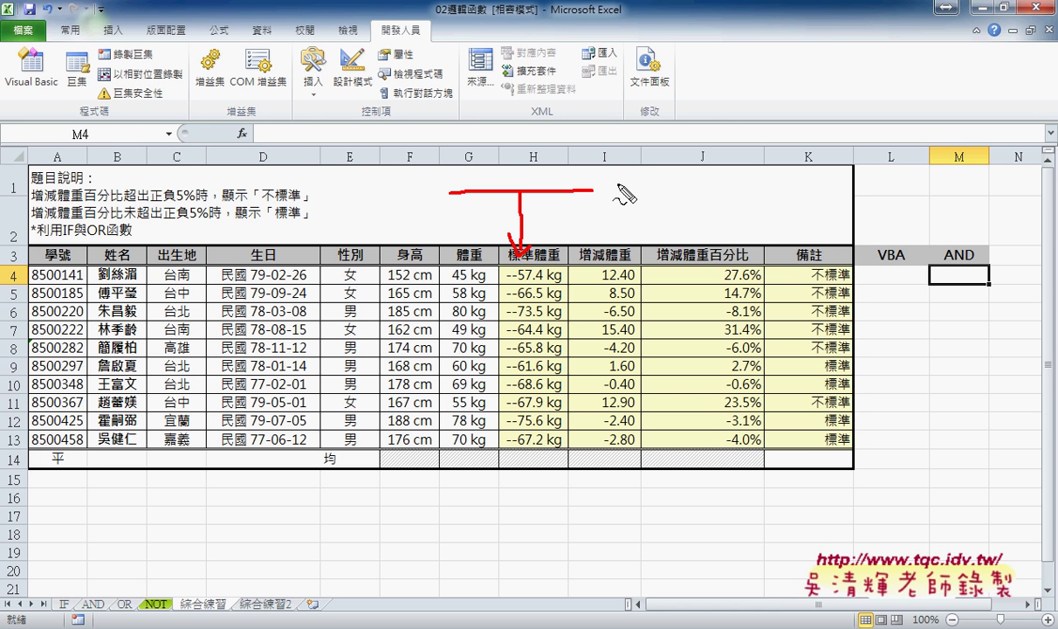
mouse_move(611, 185)
left_mouse_down()
mouse_move(603, 207)
mouse_move(637, 184)
mouse_move(618, 182)
mouse_move(620, 223)
mouse_move(662, 206)
left_mouse_up()
mouse_move(454, 319)
left_mouse_down()
mouse_move(585, 319)
mouse_move(642, 308)
mouse_move(653, 337)
left_mouse_up()
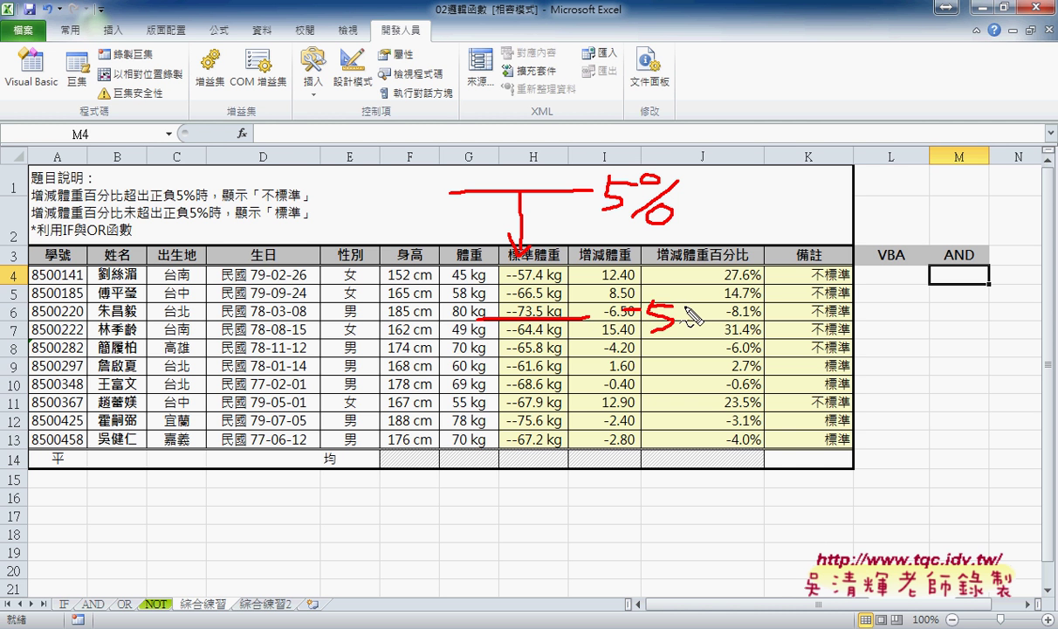
left_click_drag(682, 294, 682, 296)
mouse_move(712, 301)
left_mouse_down()
mouse_move(676, 343)
mouse_move(704, 333)
left_mouse_up()
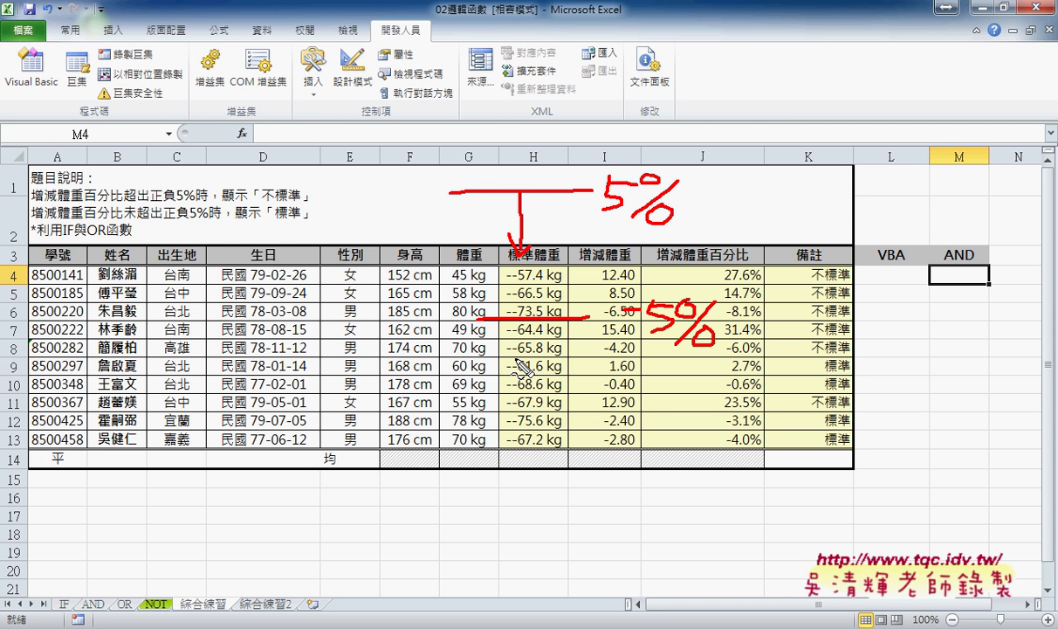
mouse_move(566, 316)
left_mouse_down()
mouse_move(565, 211)
mouse_move(590, 233)
left_mouse_up()
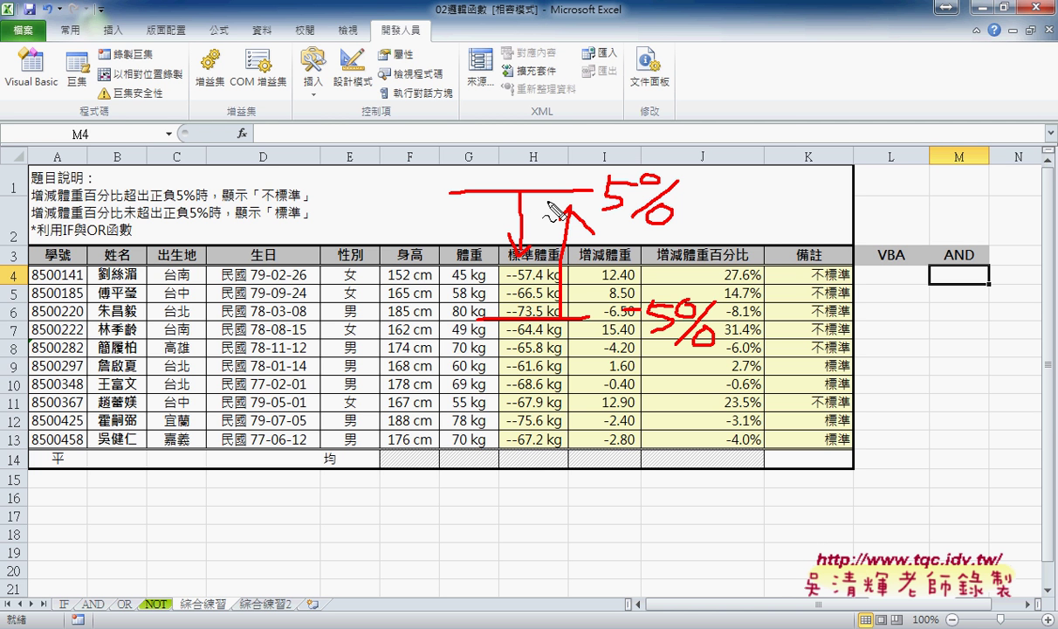
left_click_drag(523, 240, 526, 460)
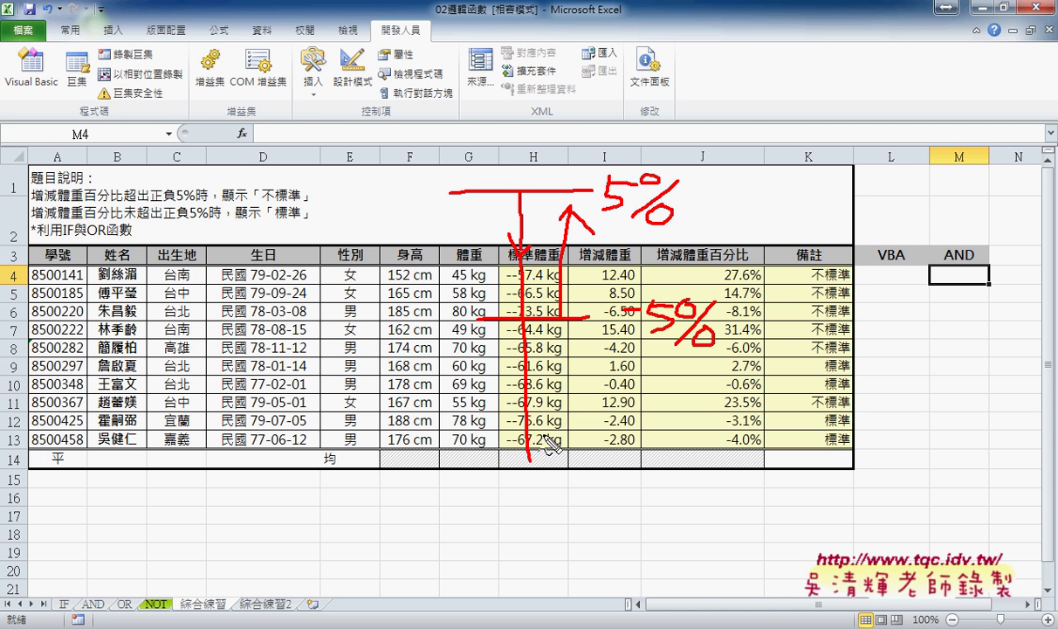
left_click_drag(562, 189, 562, 112)
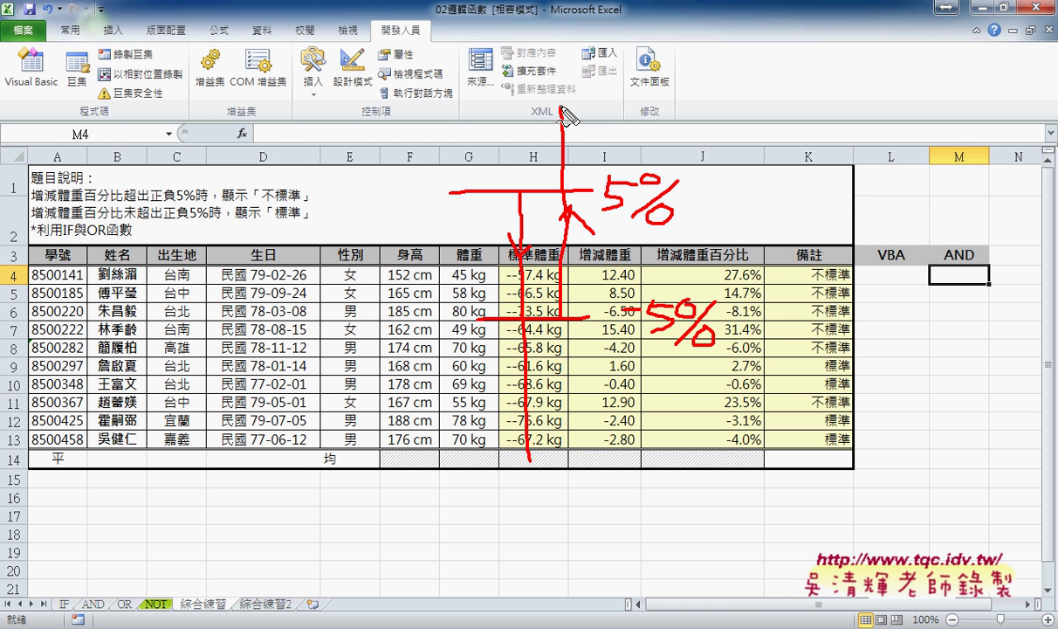
key("Escape")
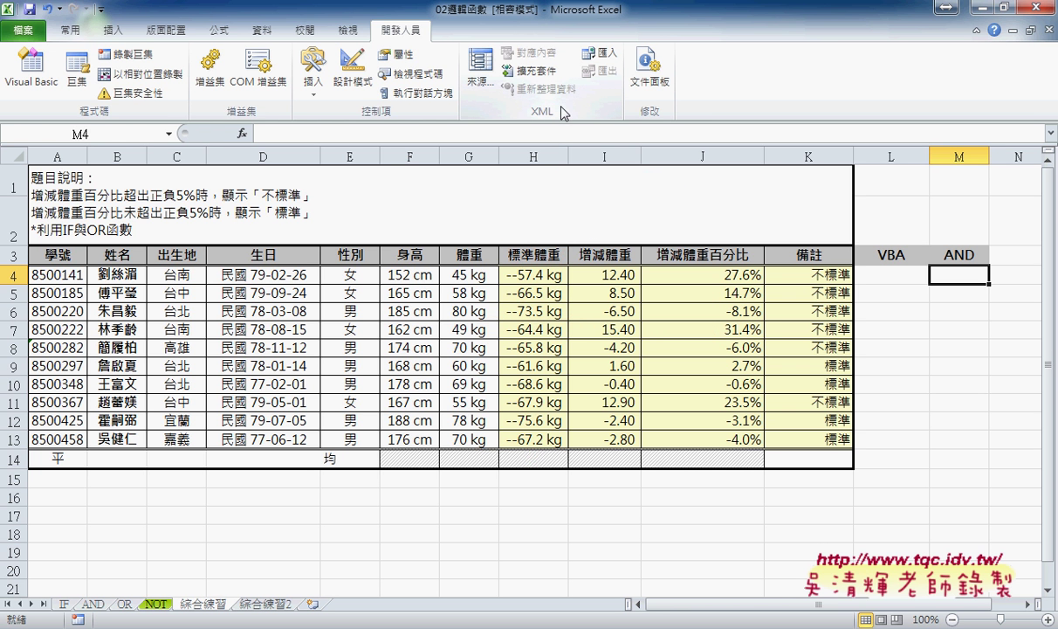
key("ctrl+2")
mouse_move(522, 98)
left_mouse_down()
mouse_move(618, 99)
mouse_move(592, 183)
mouse_move(603, 170)
left_mouse_up()
left_click_drag(537, 186, 679, 186)
mouse_move(614, 186)
left_mouse_down()
mouse_move(614, 101)
mouse_move(625, 114)
left_mouse_up()
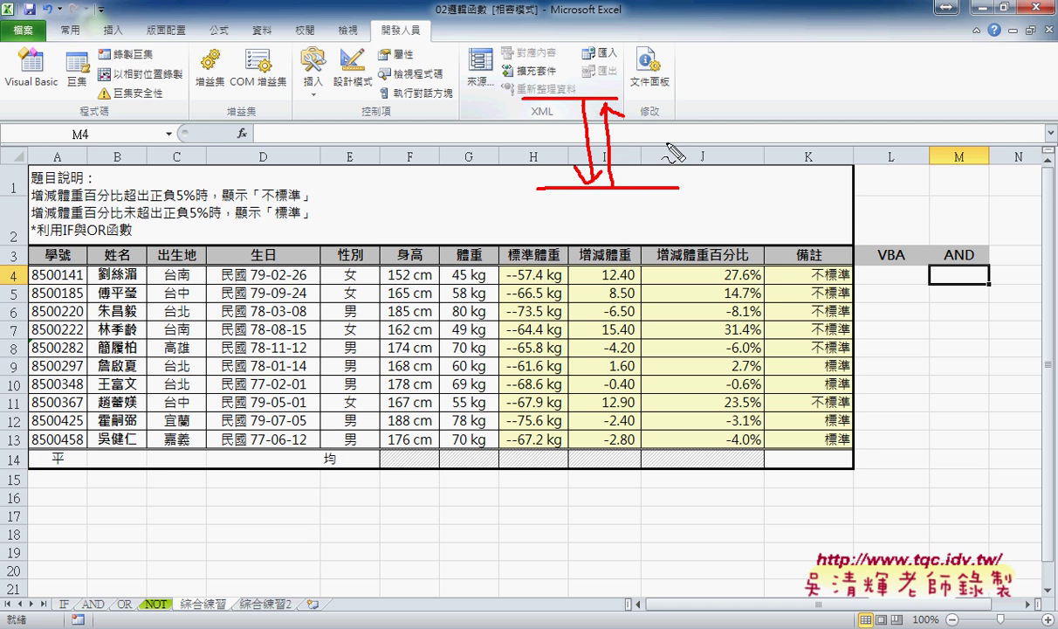
left_click_drag(602, 74, 612, 63)
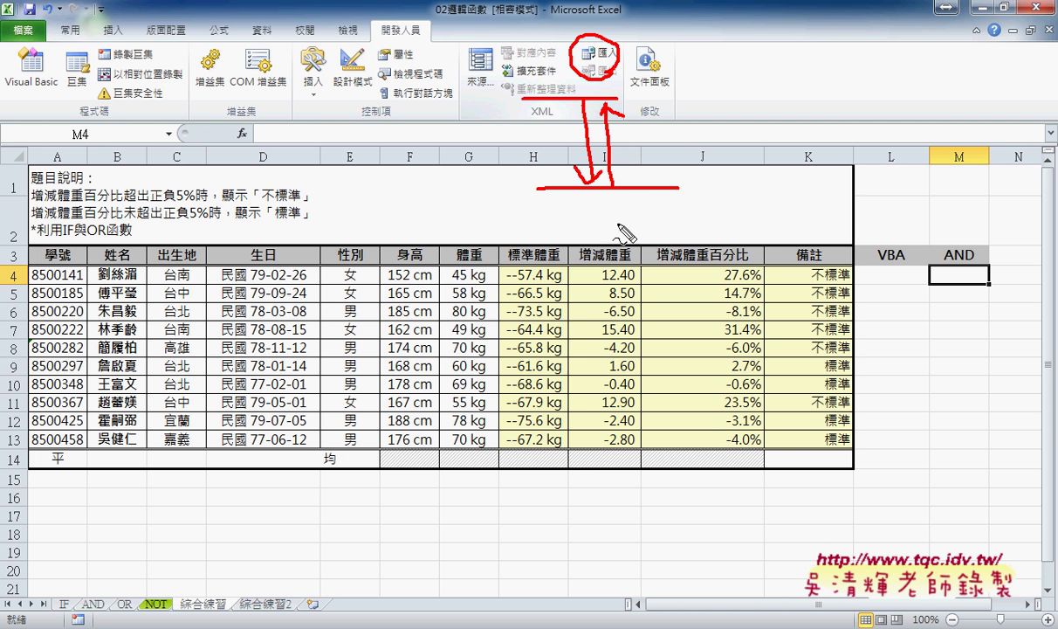
left_click_drag(594, 223, 620, 238)
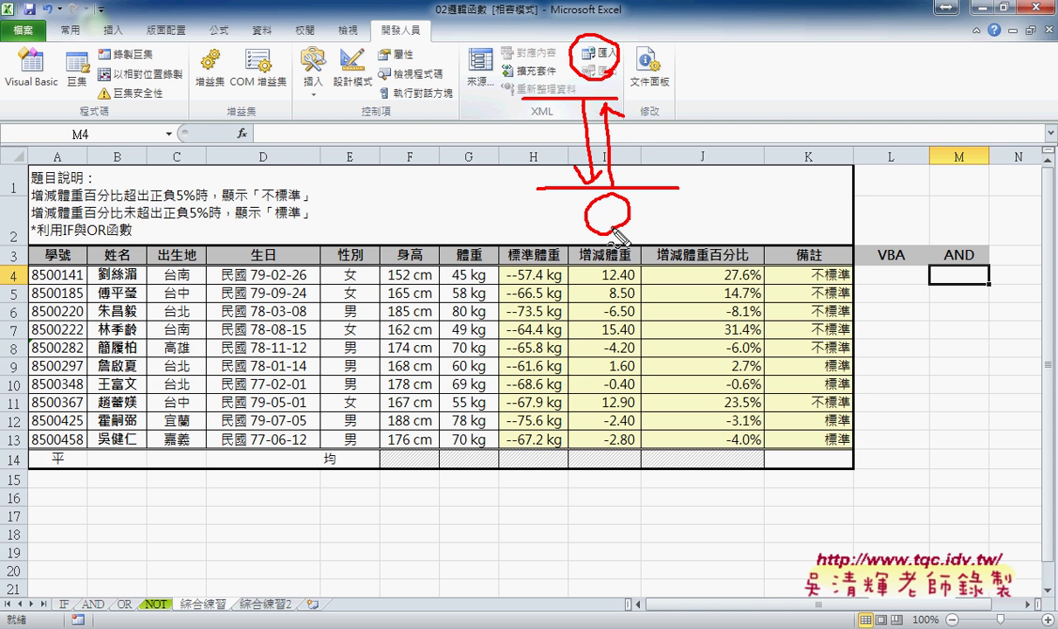
key("Escape")
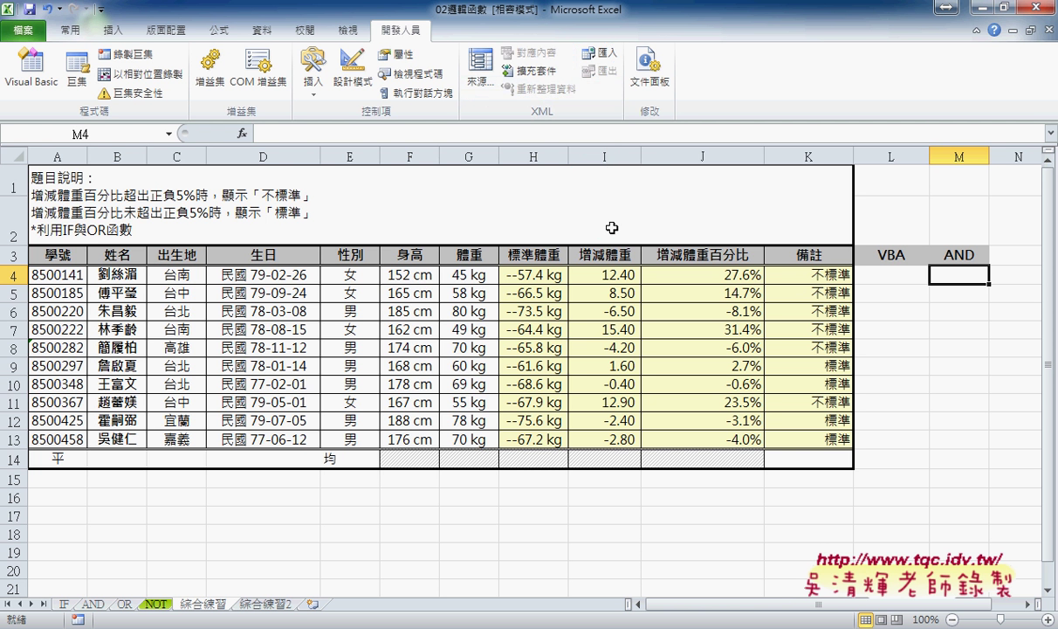
Step: Start an IF in M4 with the logical test and(J4<5%,J4>-5%)
left_click(243, 135)
left_click(365, 466)
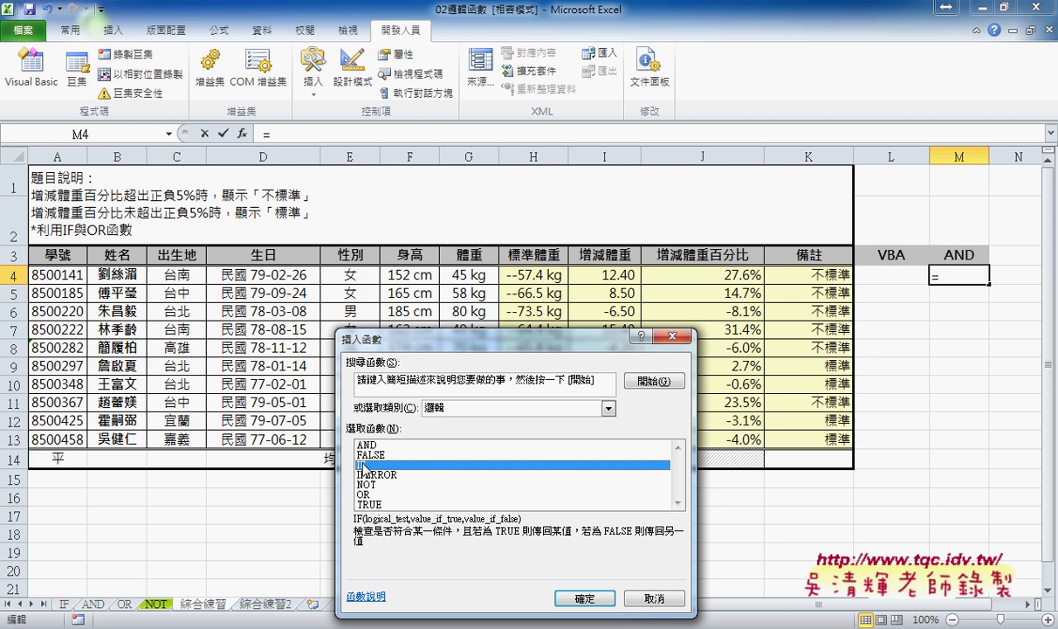
left_click(585, 598)
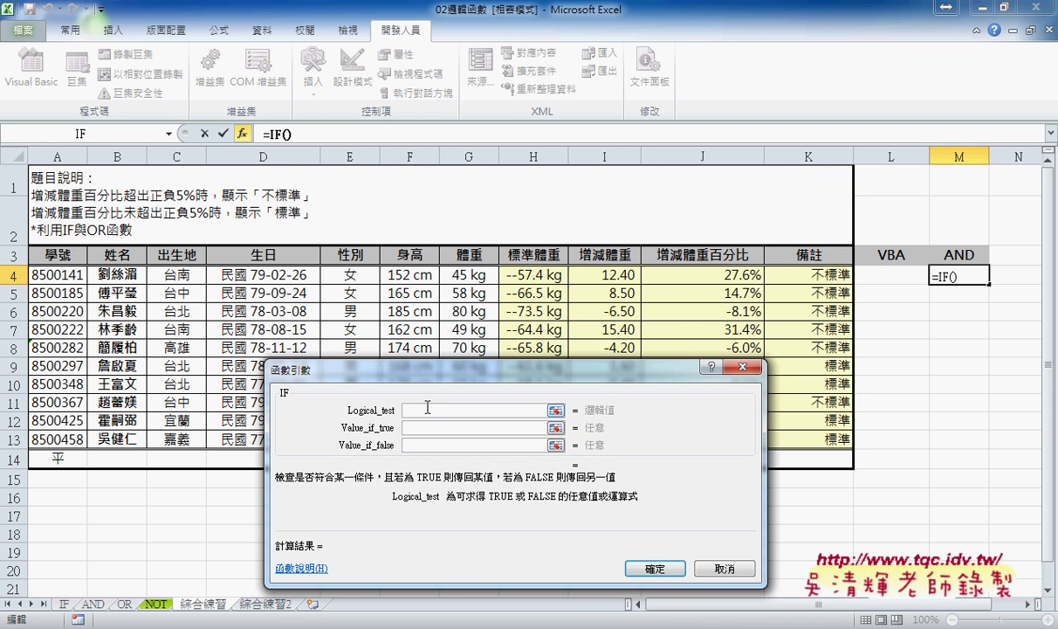
type("Y")
key("BackSpace")
type("and")
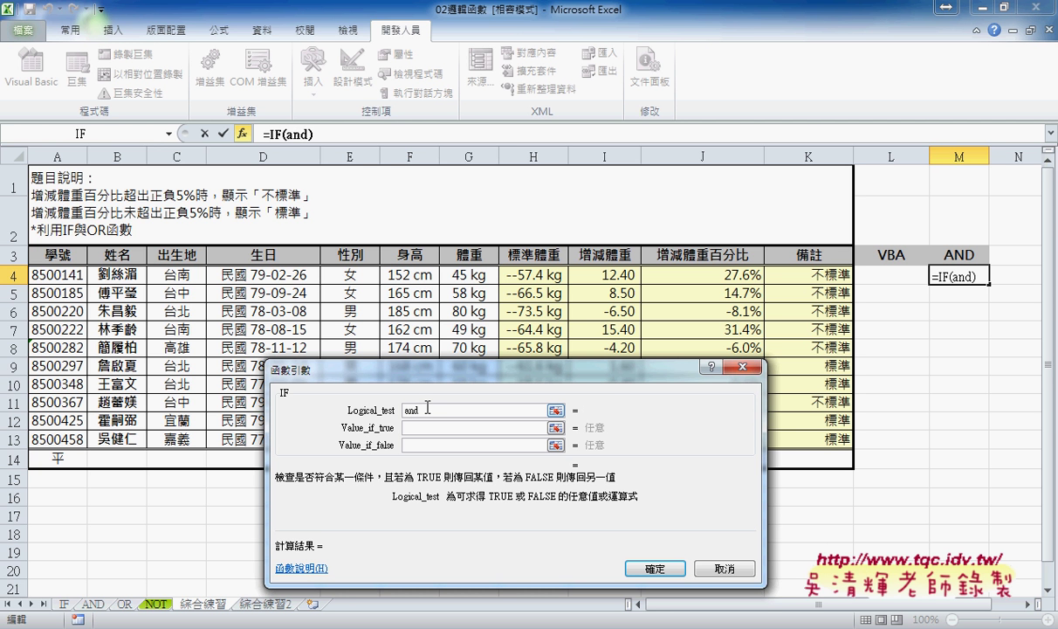
type("(")
left_click(719, 271)
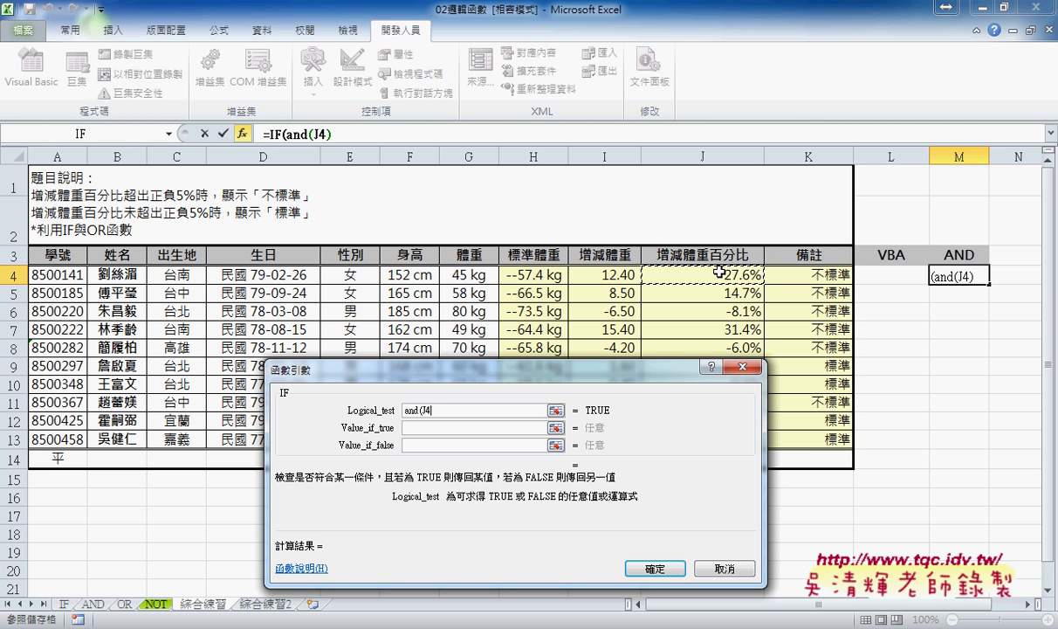
type("<5")
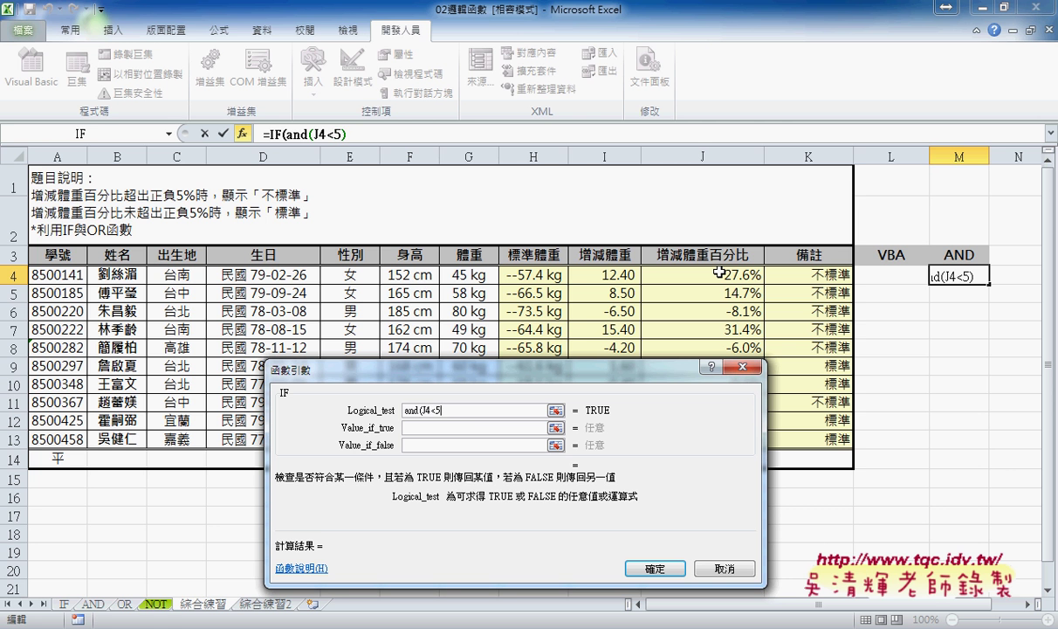
type("%")
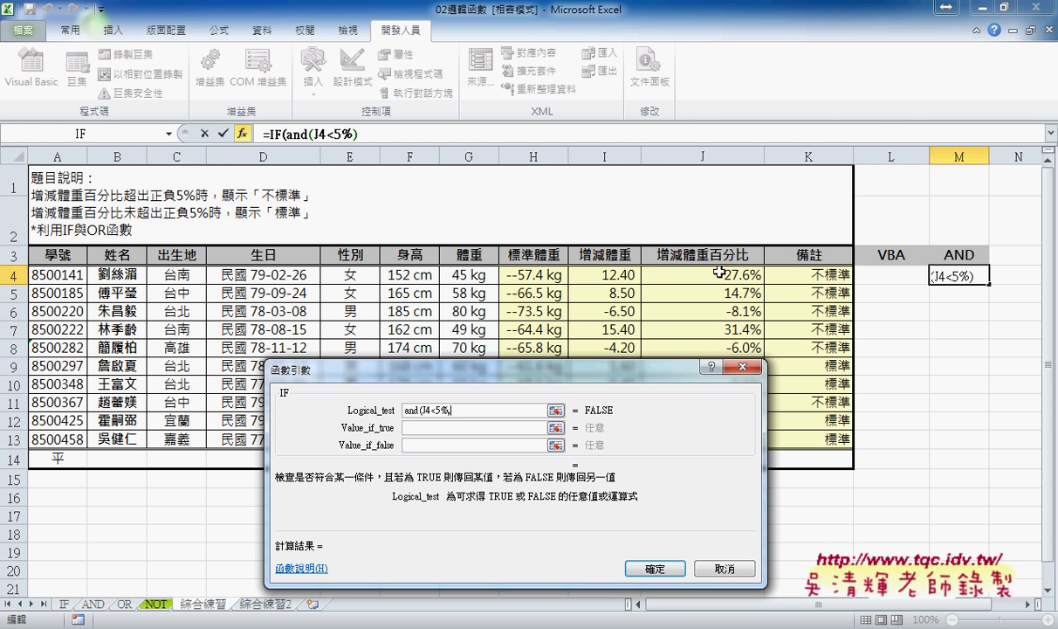
type(",")
left_click(718, 273)
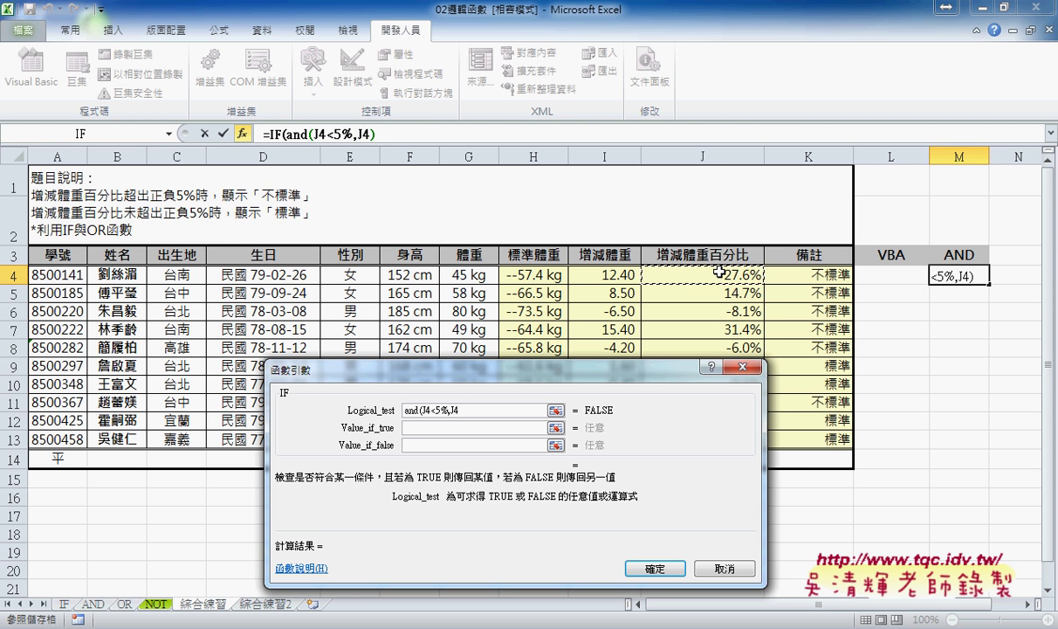
type(">-")
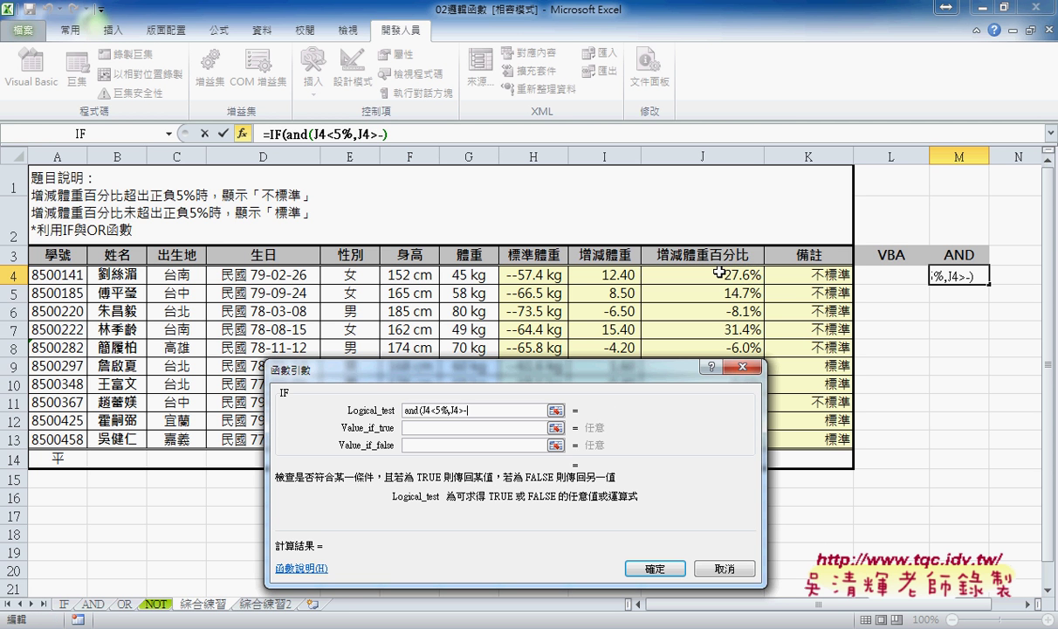
type("5%")
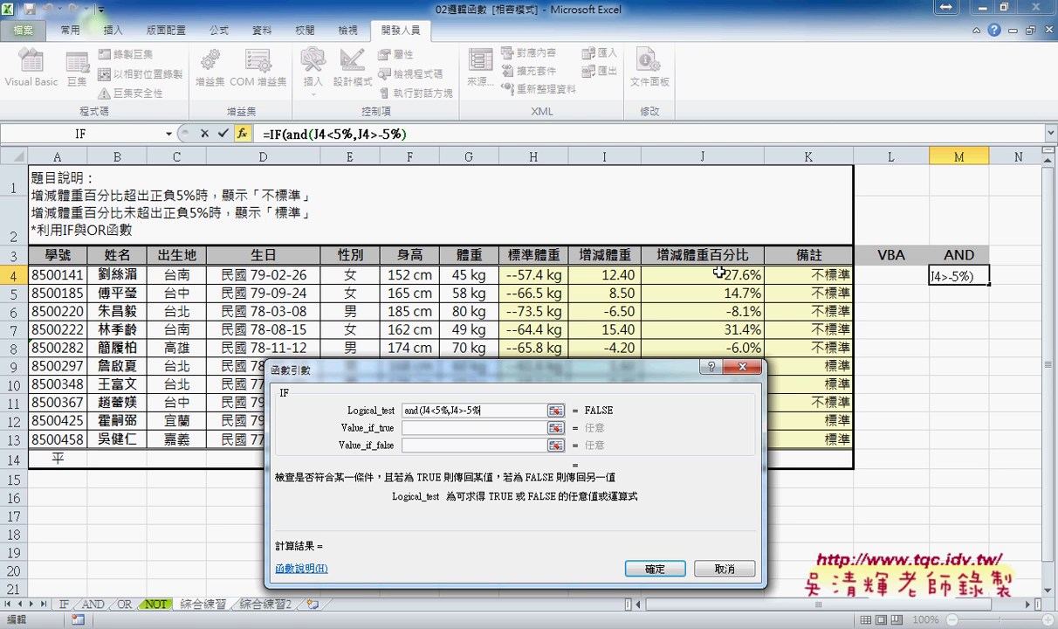
type(")")
Step: Return 標準 when true and 不標準 when false, and confirm M4's formula
left_click(503, 426)
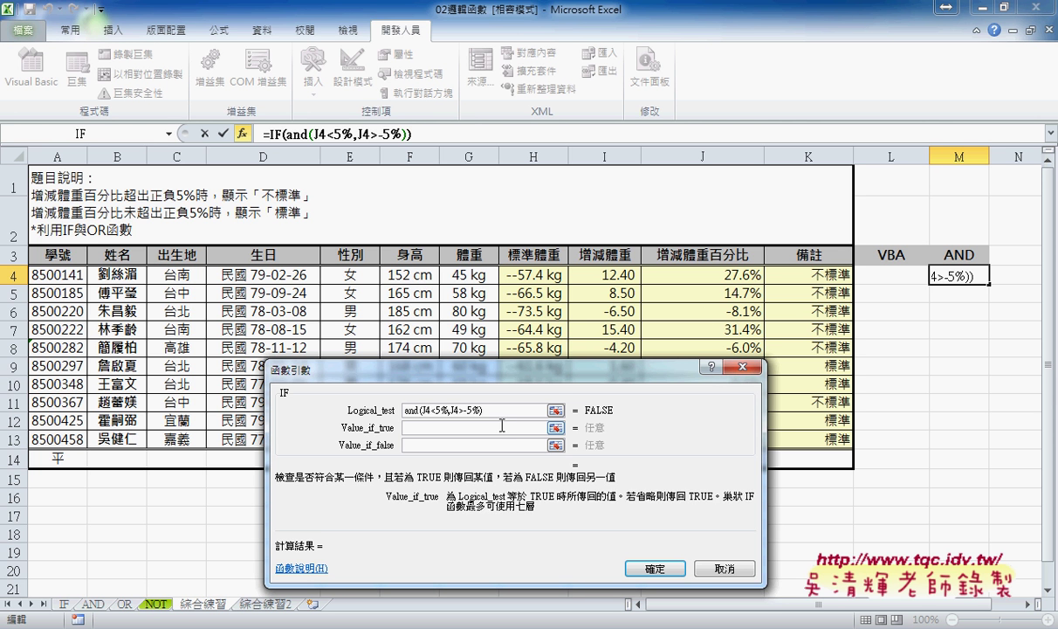
type("標")
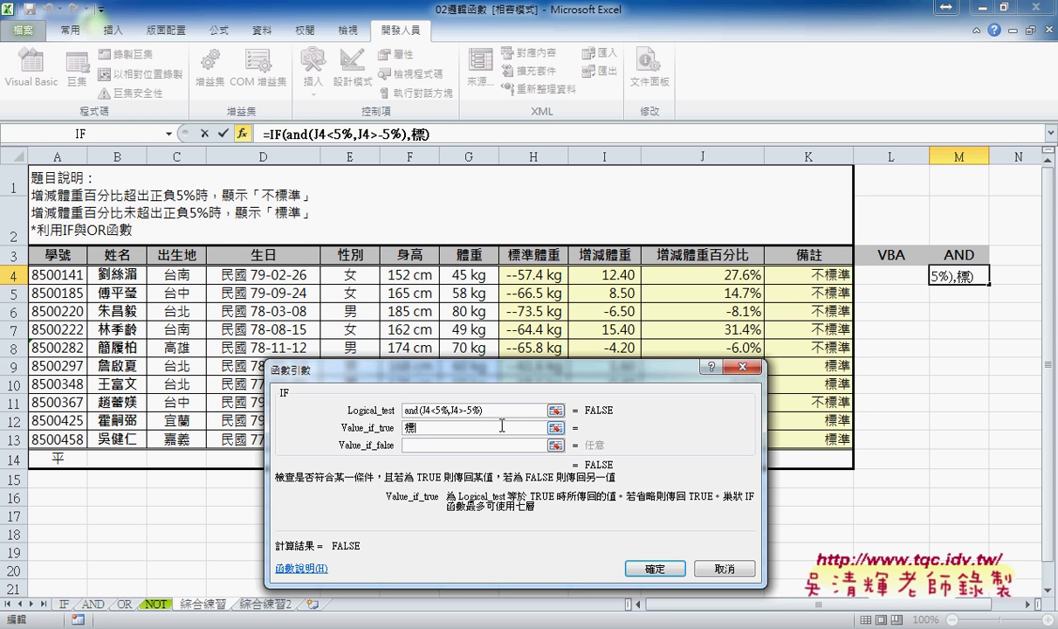
type("ㄓㄨㄣ準")
key("Tab")
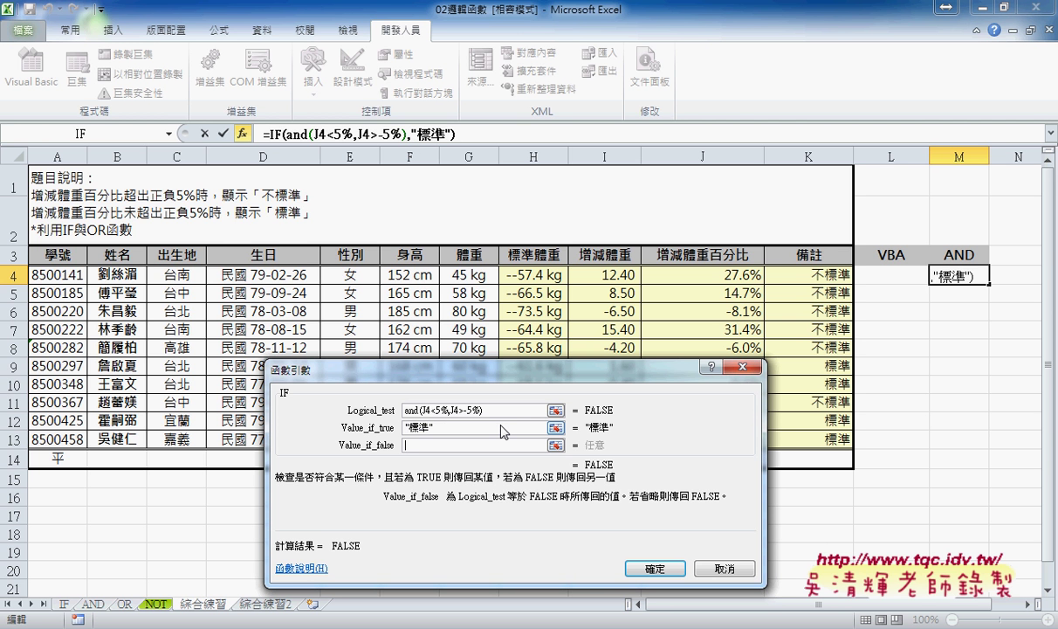
type("ㄅㄨ")
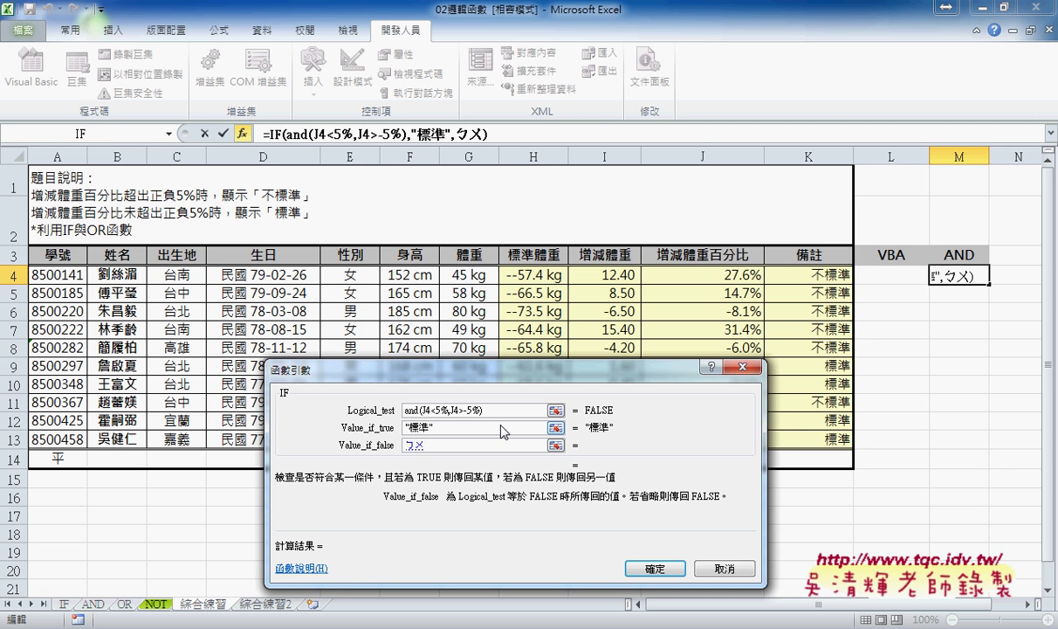
type("不ㄓㄨㄣ")
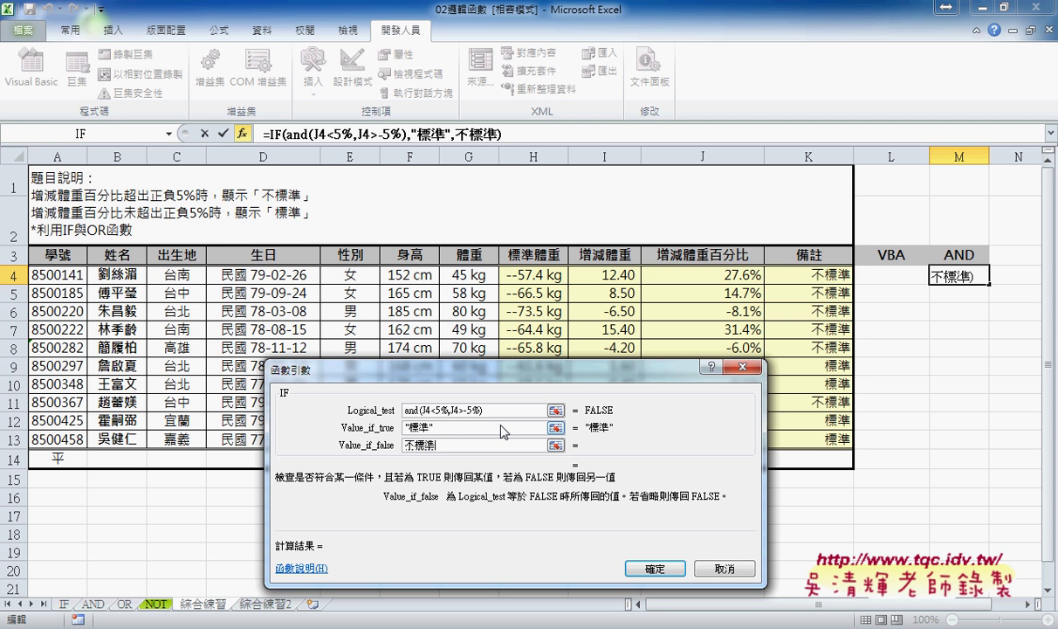
left_click(497, 427)
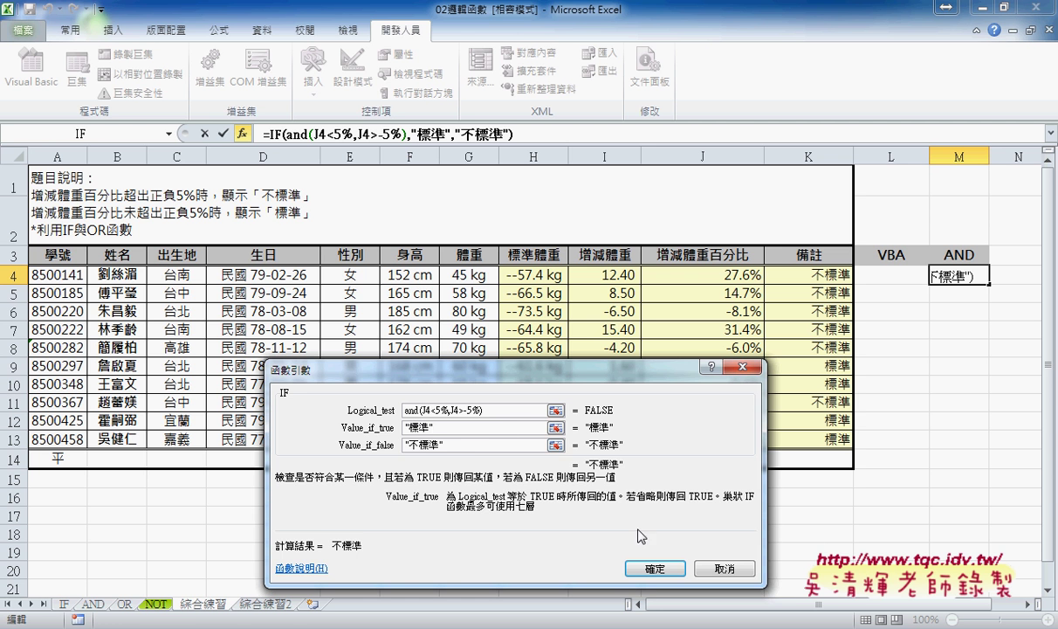
left_click(653, 572)
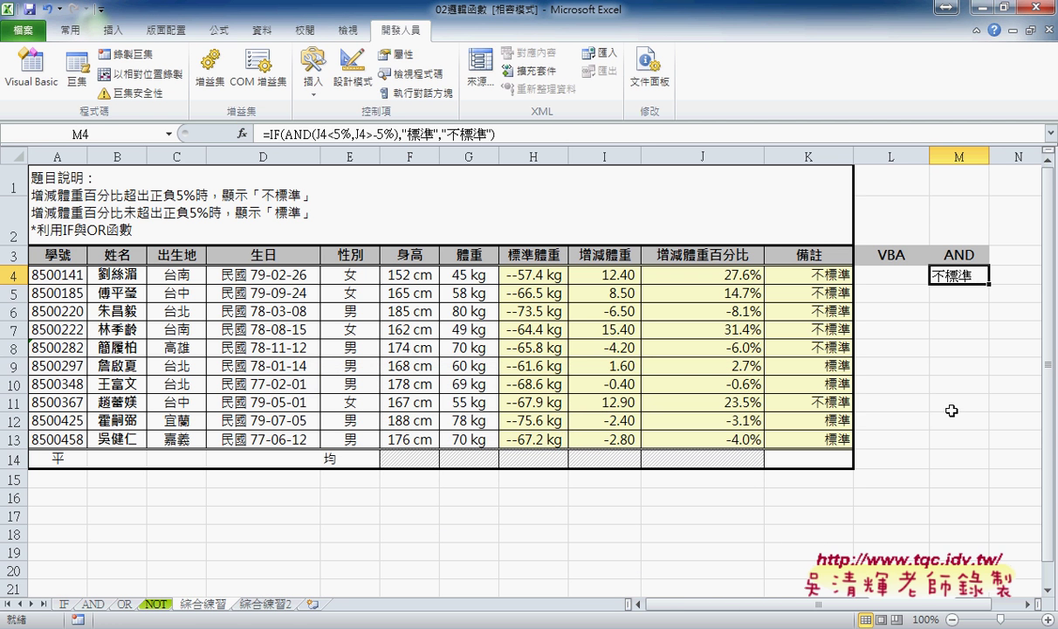
Step: Fill M4's AND formula down to M13, then compare the K4, L4 and M4 formulas
left_click_drag(992, 284, 986, 449)
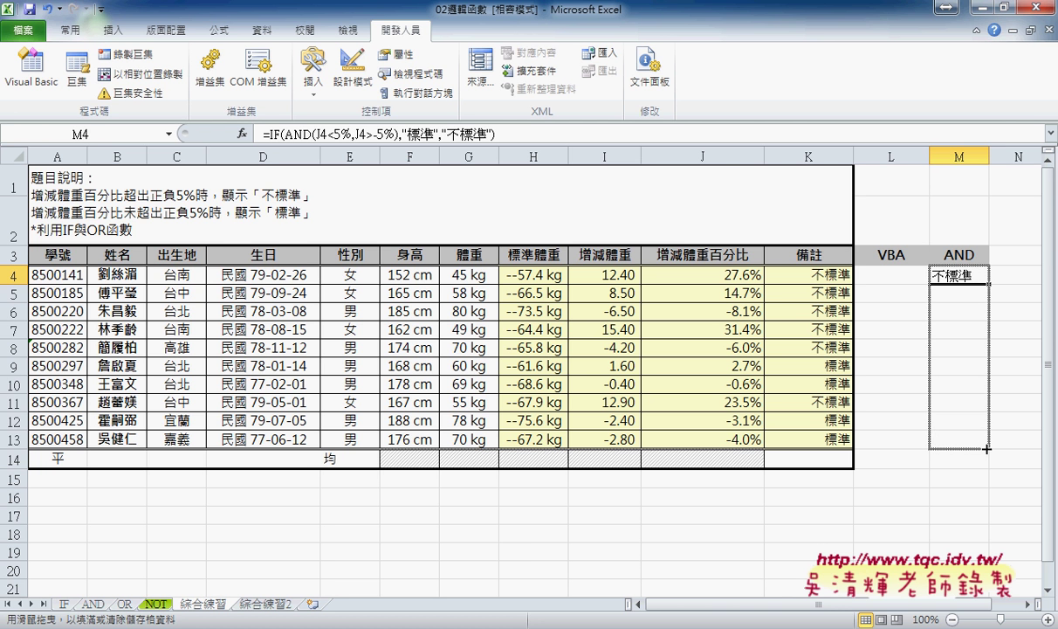
left_click_drag(987, 448, 987, 451)
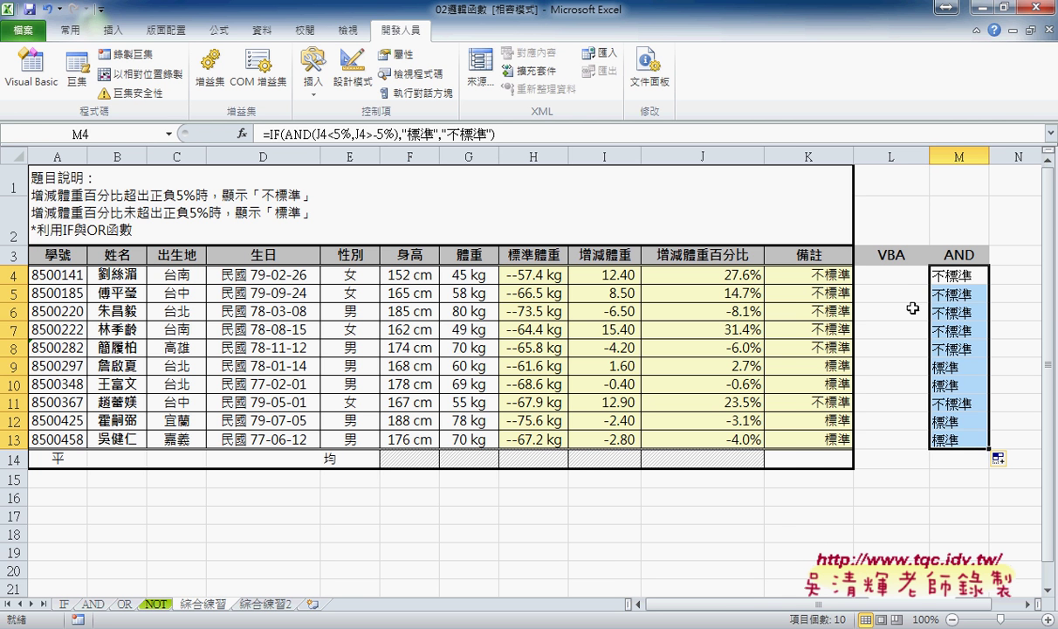
left_click(904, 278)
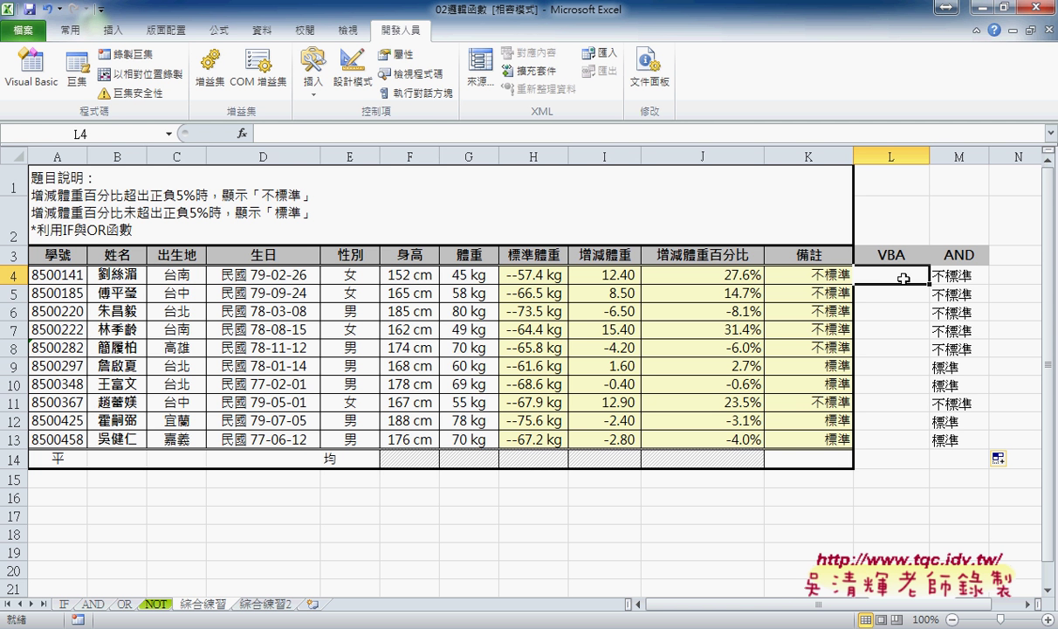
left_click(825, 275)
left_click(958, 278)
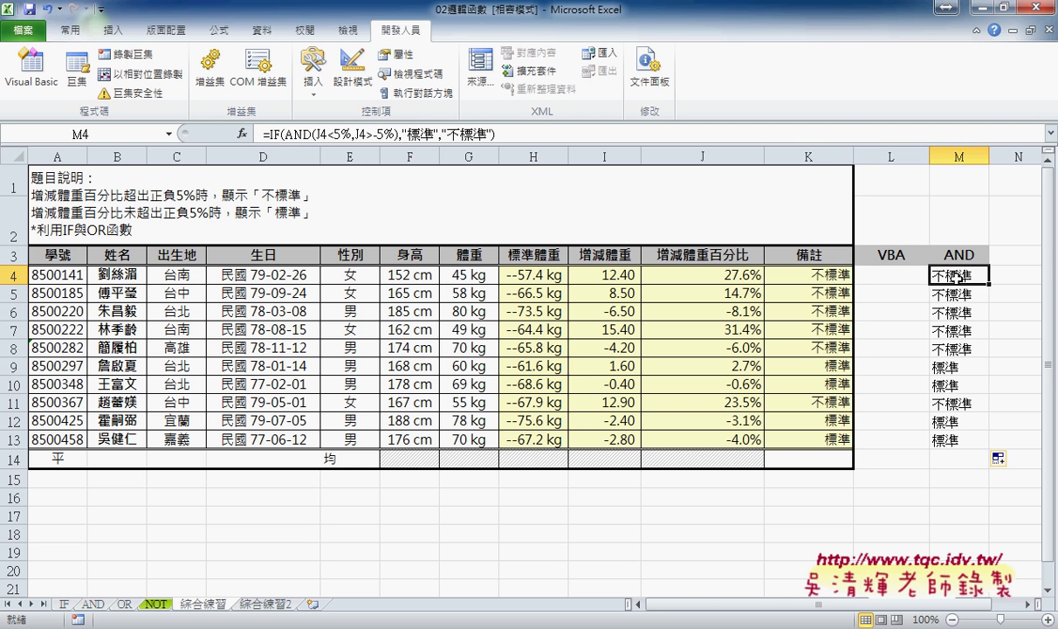
left_click(802, 269)
left_click(885, 274)
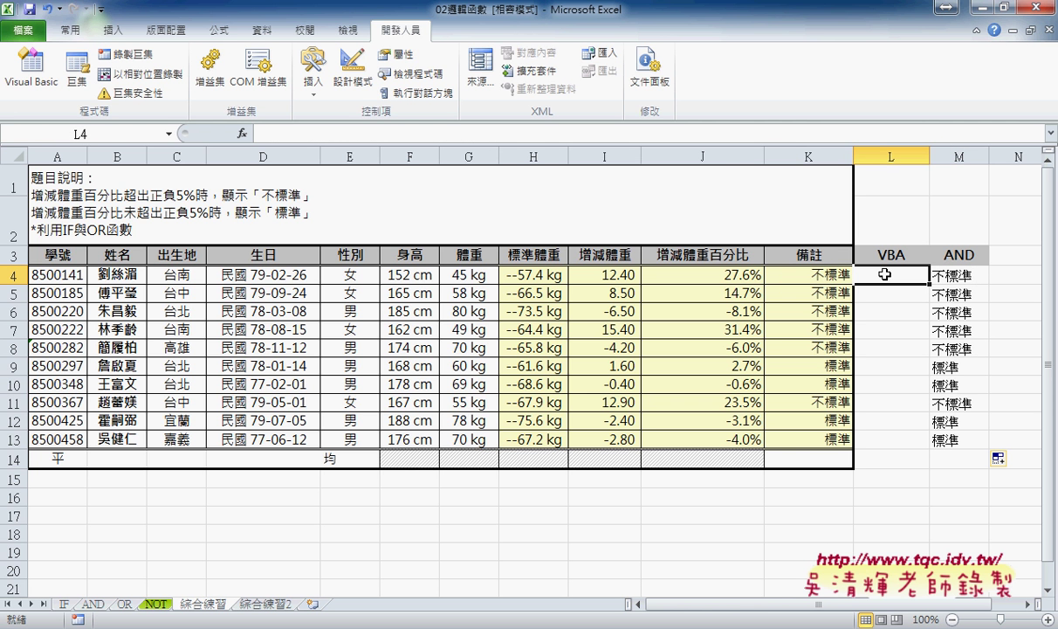
left_click(1011, 278)
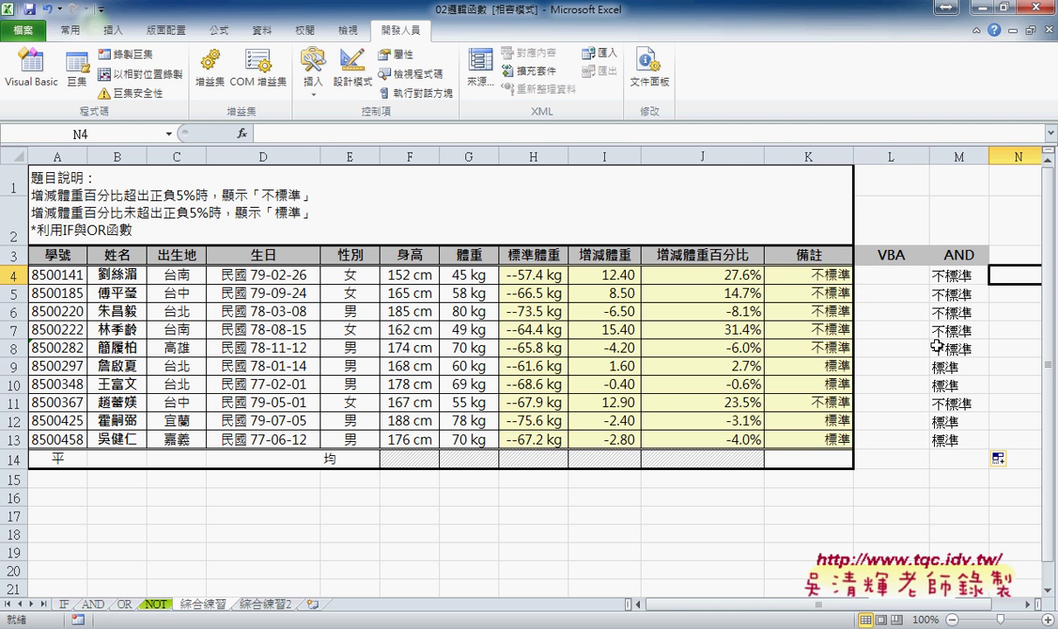
left_click(891, 279)
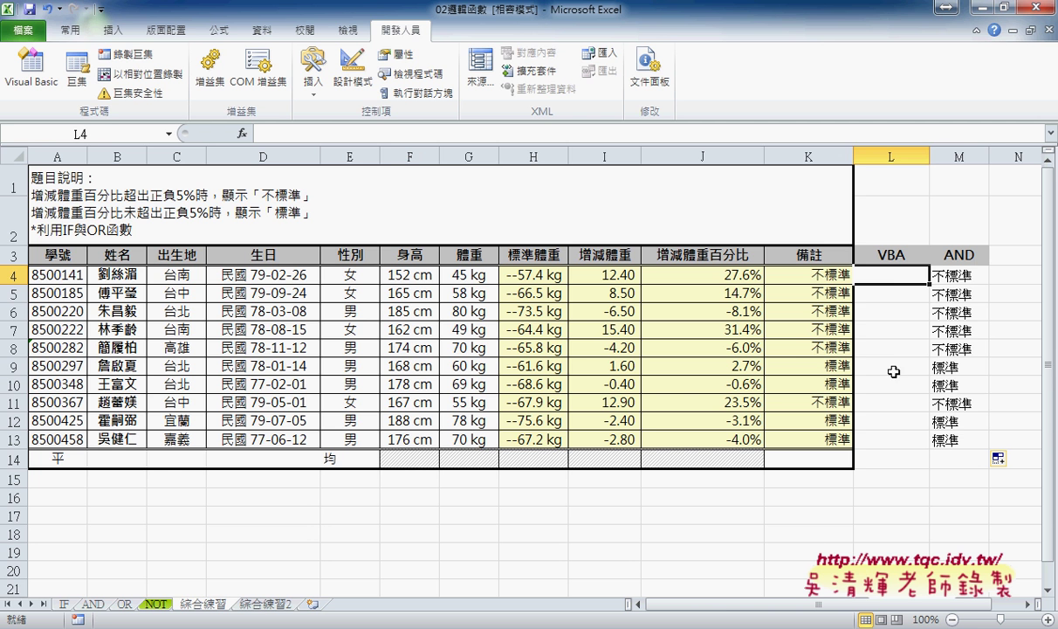
left_click(826, 276)
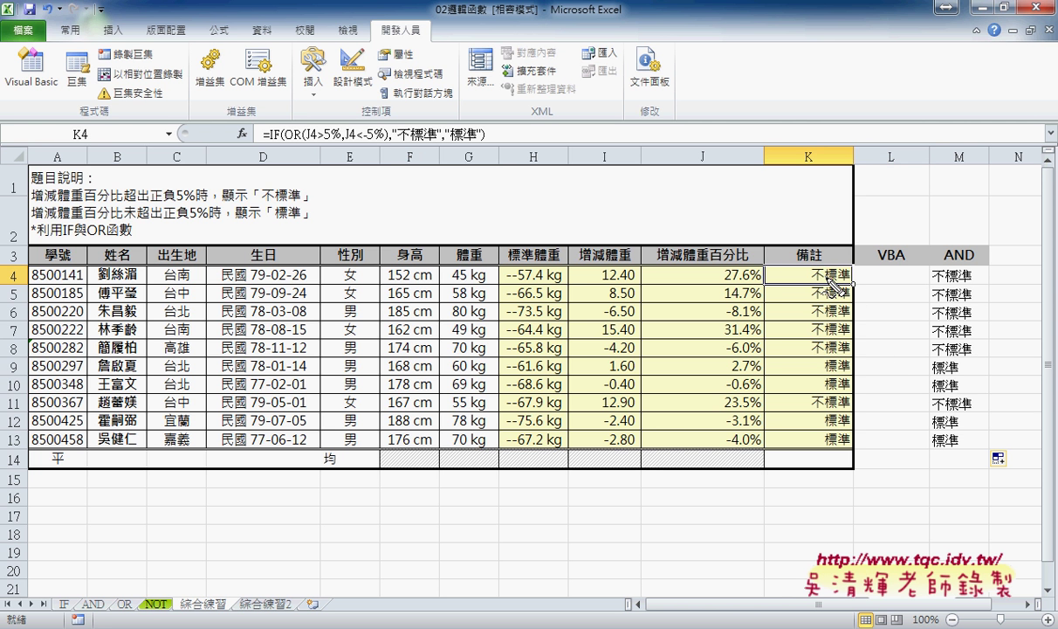
mouse_move(323, 140)
left_mouse_down()
mouse_move(339, 140)
mouse_move(321, 127)
mouse_move(324, 145)
left_mouse_up()
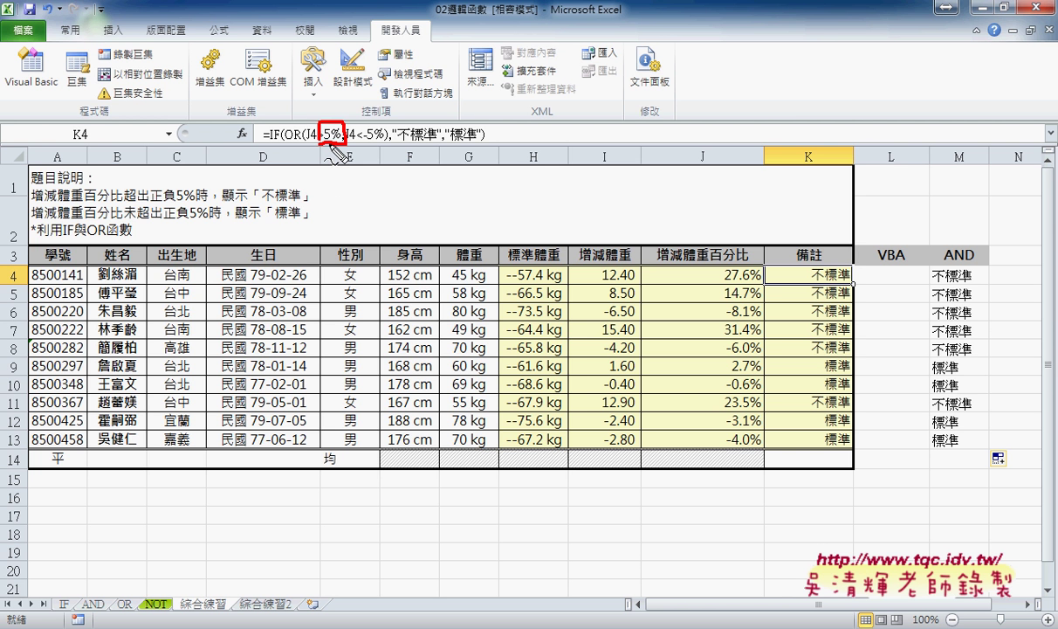
mouse_move(384, 179)
left_mouse_down()
mouse_move(377, 211)
mouse_move(395, 192)
mouse_move(378, 213)
mouse_move(466, 195)
mouse_move(444, 206)
left_mouse_up()
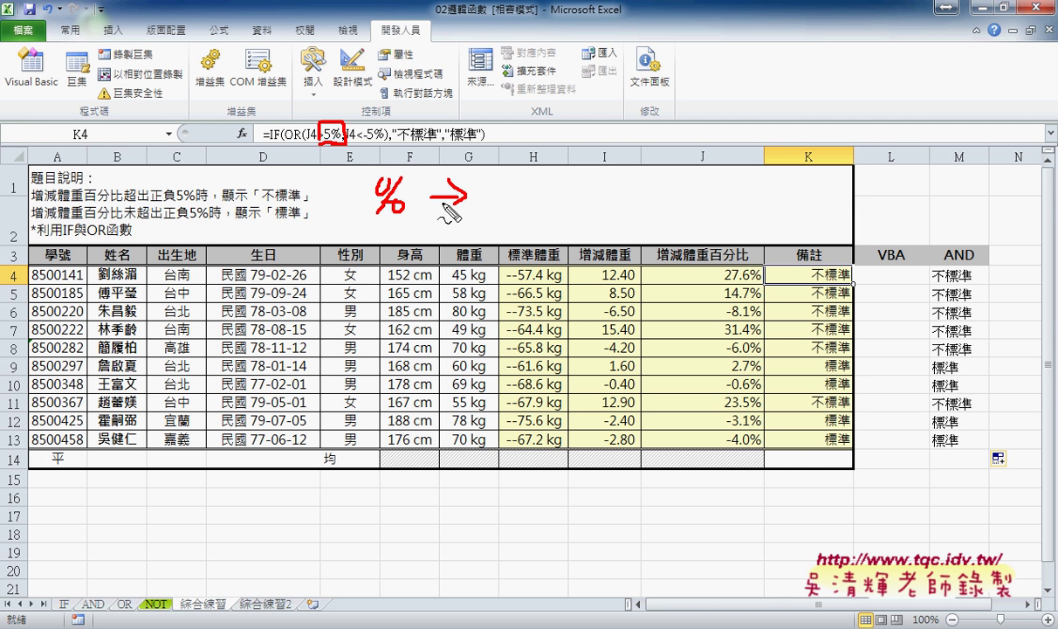
mouse_move(487, 175)
left_mouse_down()
mouse_move(502, 204)
mouse_move(517, 180)
mouse_move(548, 204)
mouse_move(548, 178)
left_mouse_up()
left_click_drag(477, 216, 563, 213)
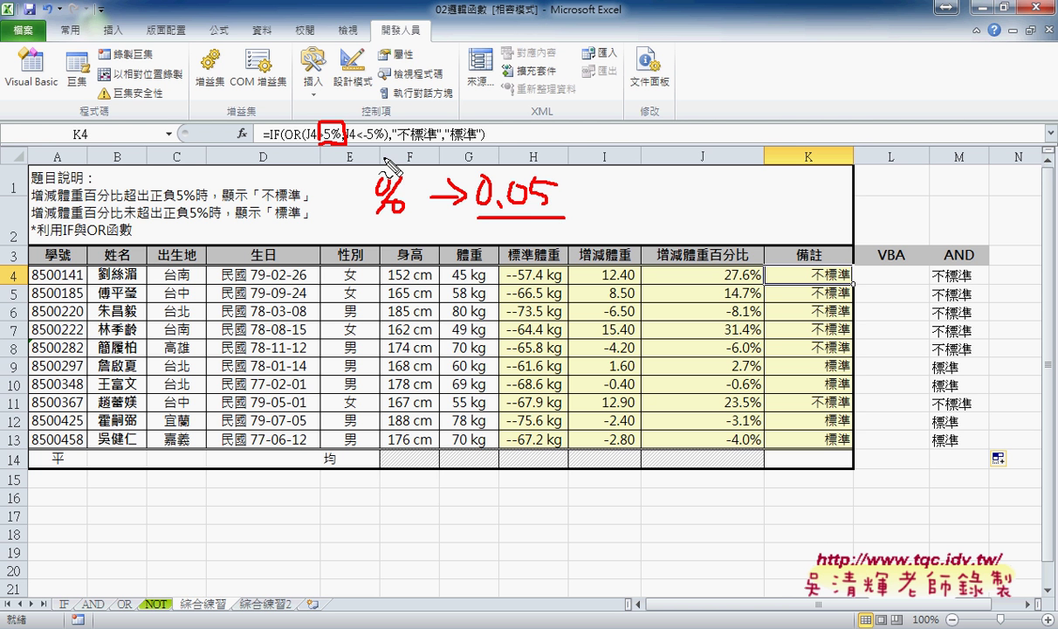
key("Escape")
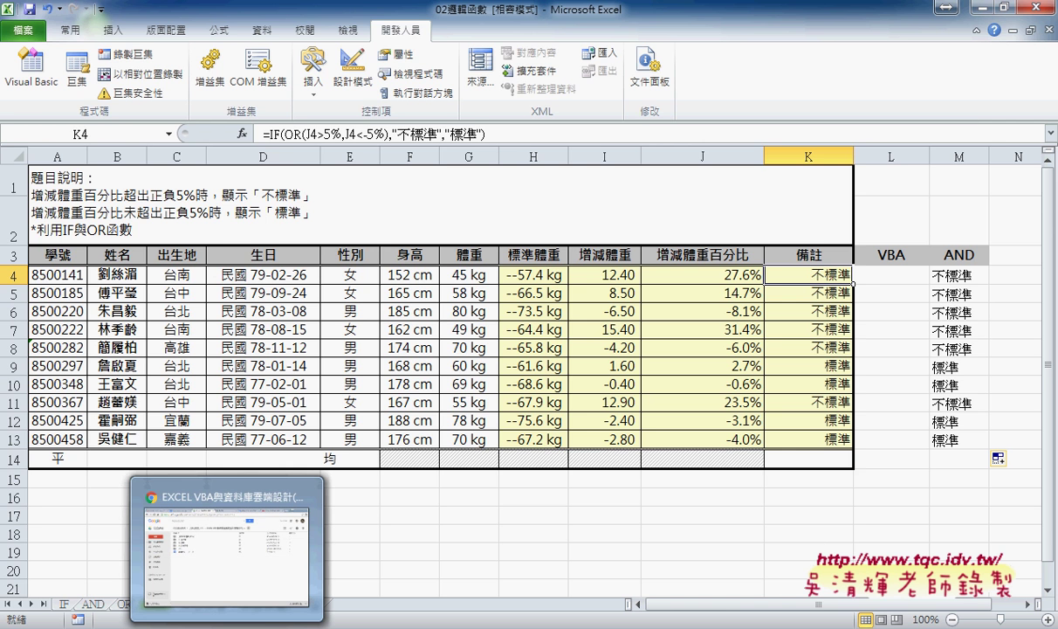
Step: In the index.html Google Doc, go to 綜合練習1 and select the 增減體重百分比 macro code
left_click(215, 502)
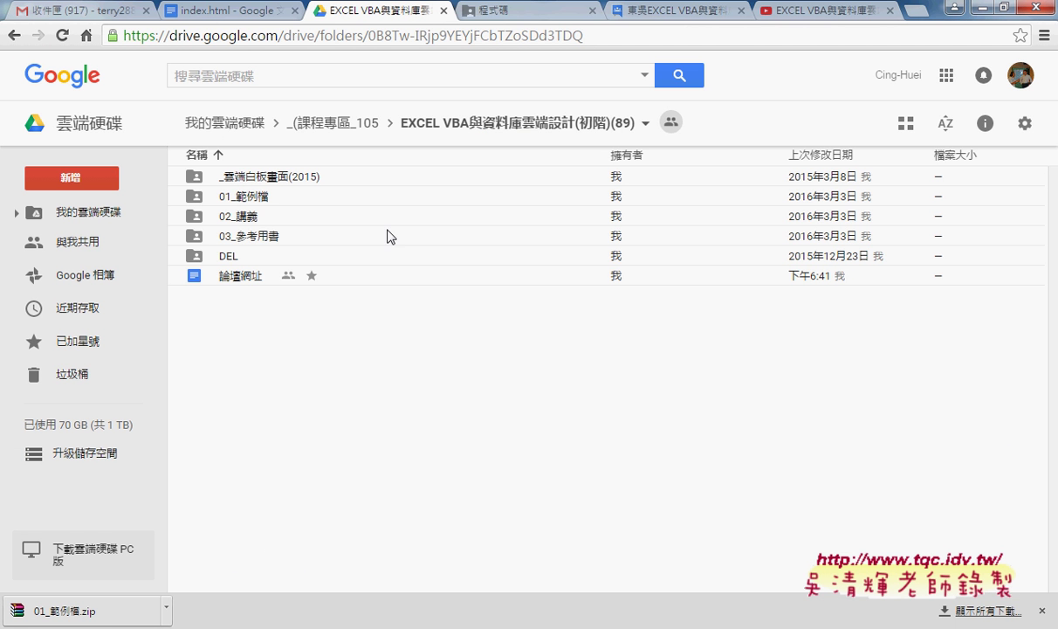
left_click(480, 12)
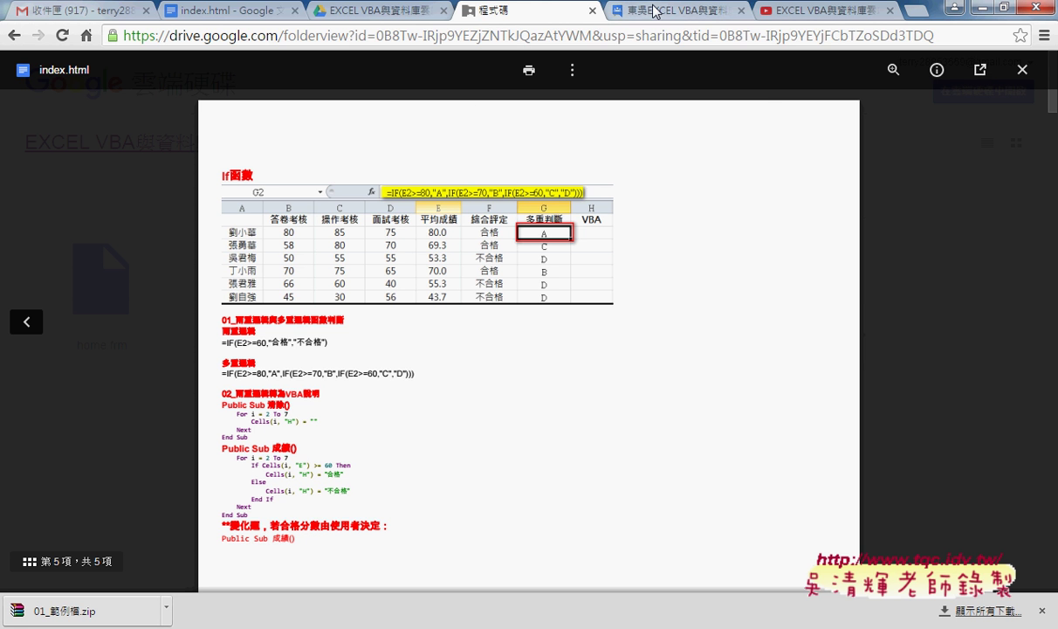
left_click(253, 10)
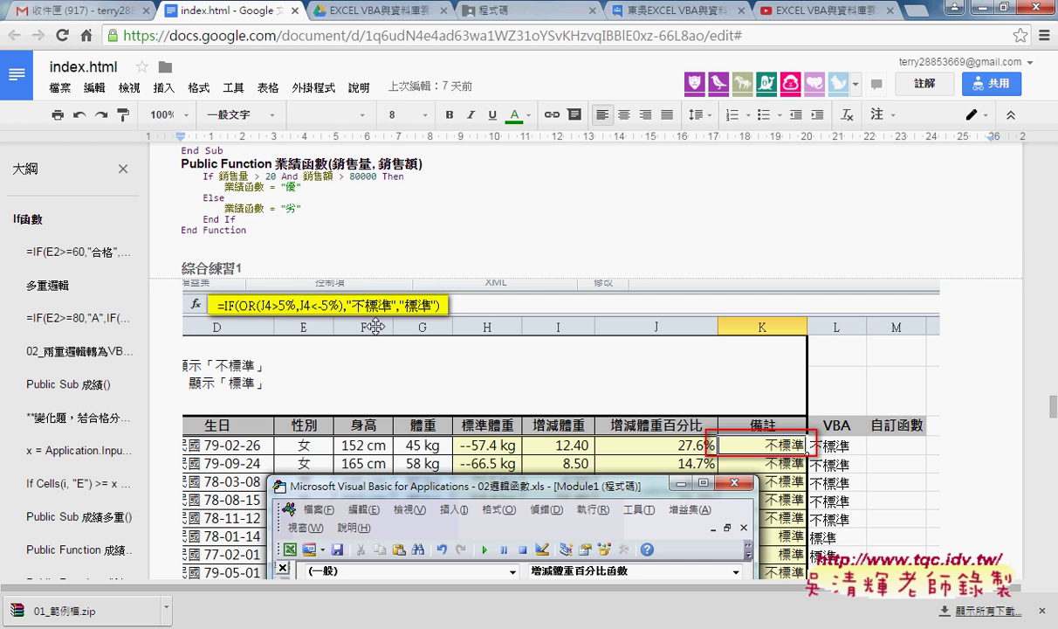
scroll(375, 326, "down", 3)
scroll(375, 326, "down", 3)
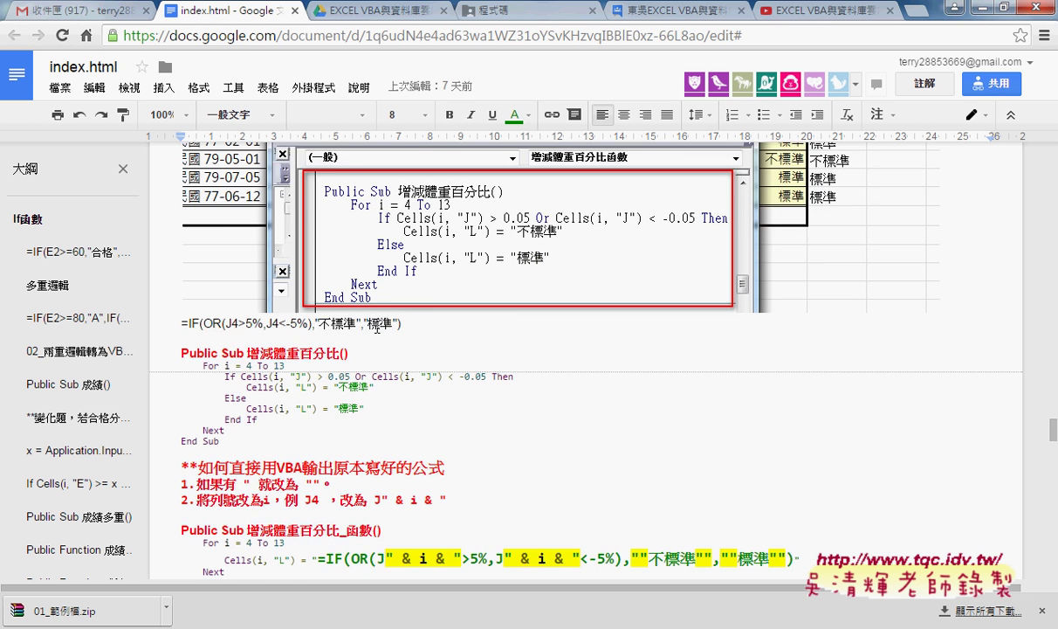
left_click_drag(179, 239, 416, 240)
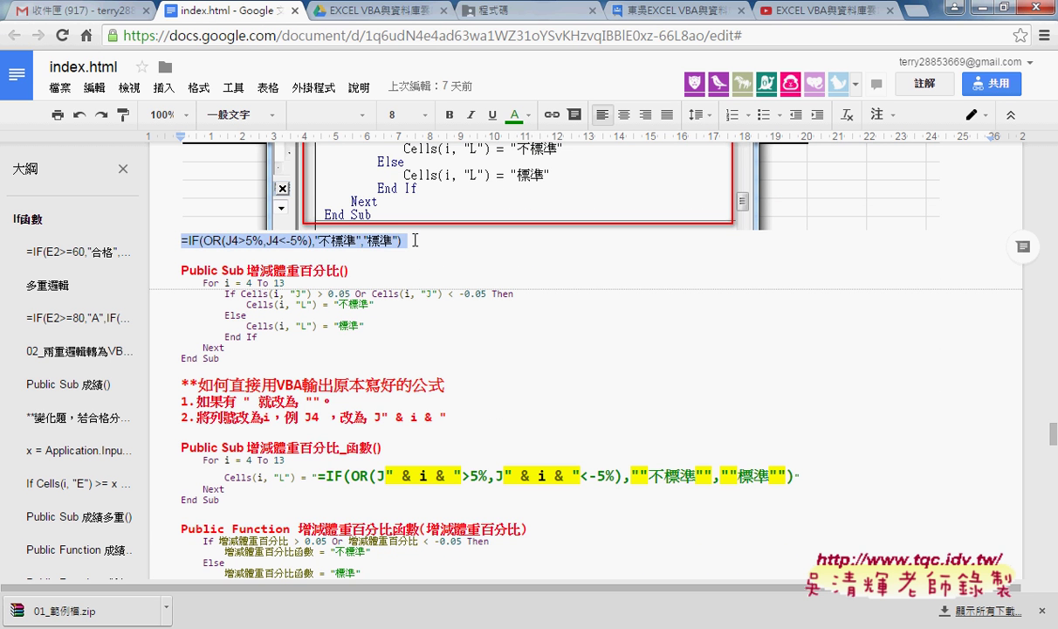
mouse_move(179, 266)
left_mouse_down()
mouse_move(304, 303)
mouse_move(315, 360)
left_mouse_up()
key("ctrl+c")
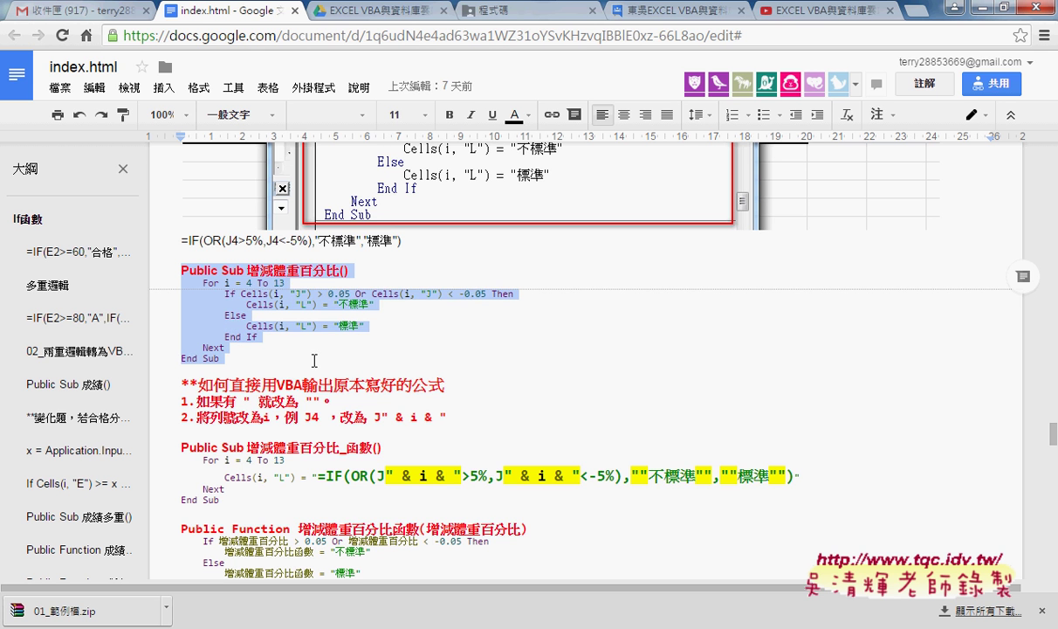
scroll(297, 349, "down", 2)
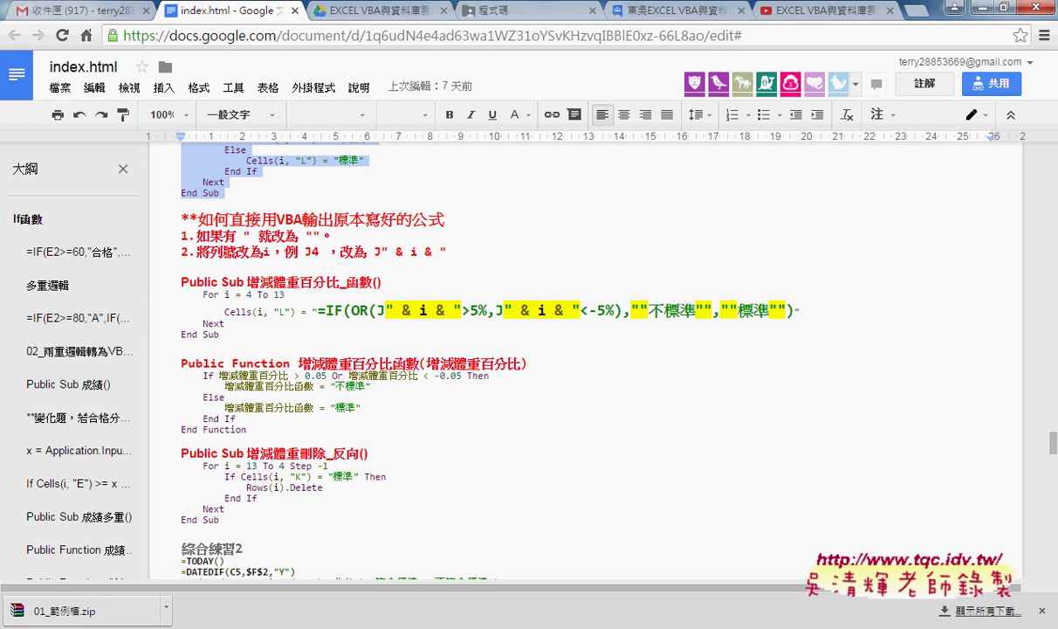
Step: Paste the 增減體重百分比 Sub into Module1, then copy the 增減體重百分比函數 function below it
left_click(384, 568)
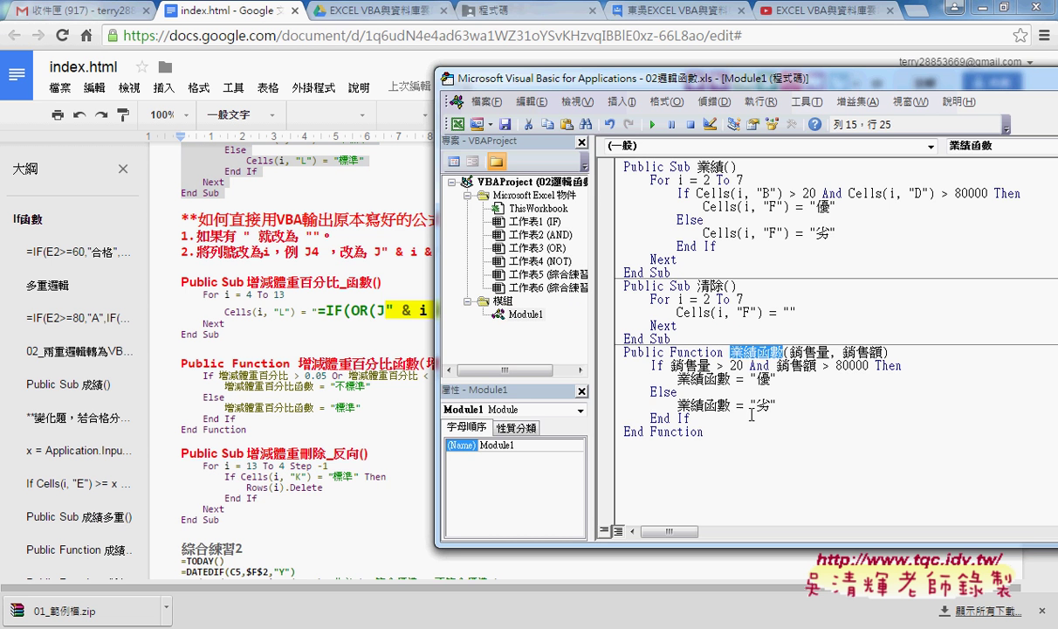
key("ctrl+v")
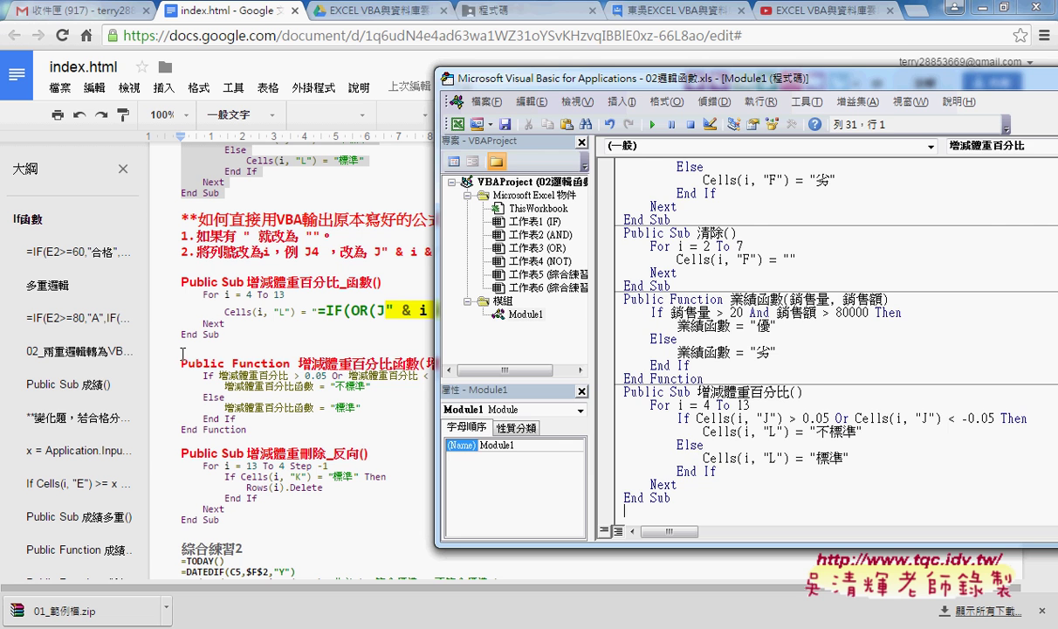
left_click(181, 362)
left_click_drag(181, 362, 183, 441)
key("ctrl+c")
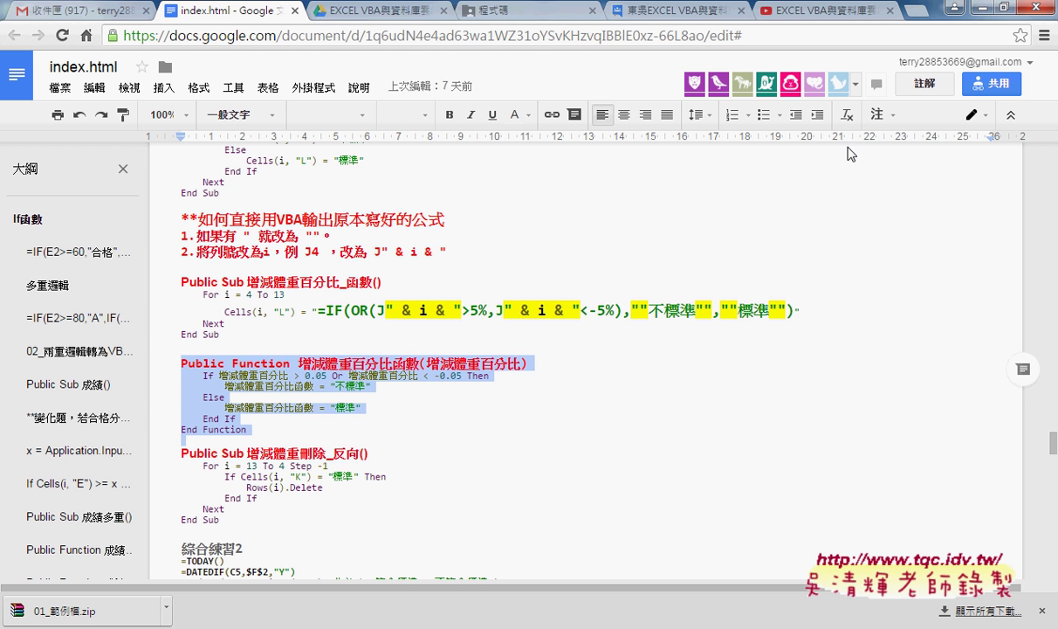
left_click(982, 7)
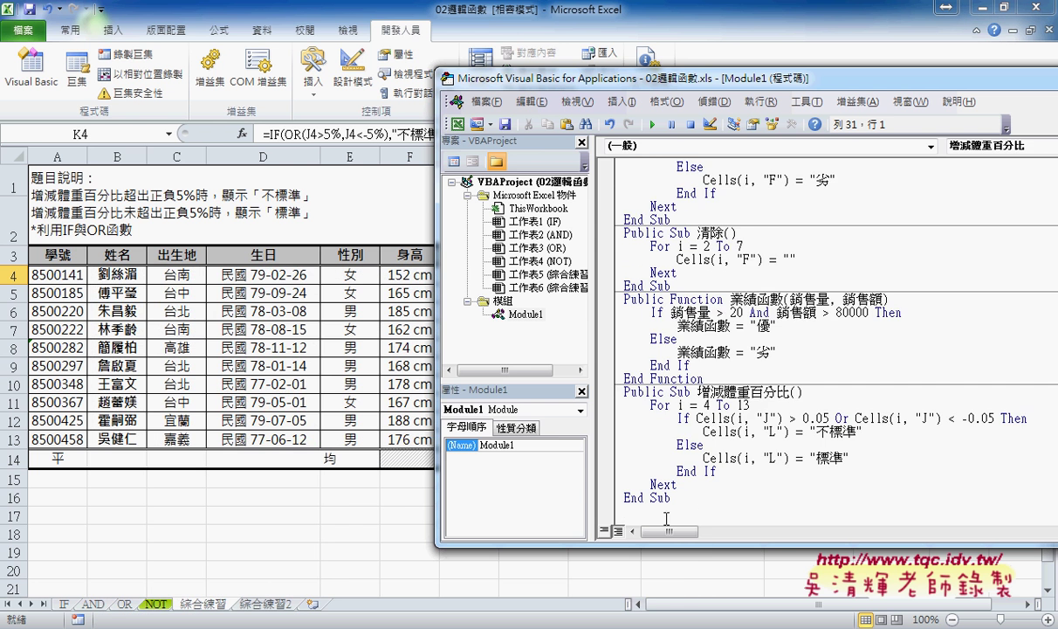
key("ctrl+v")
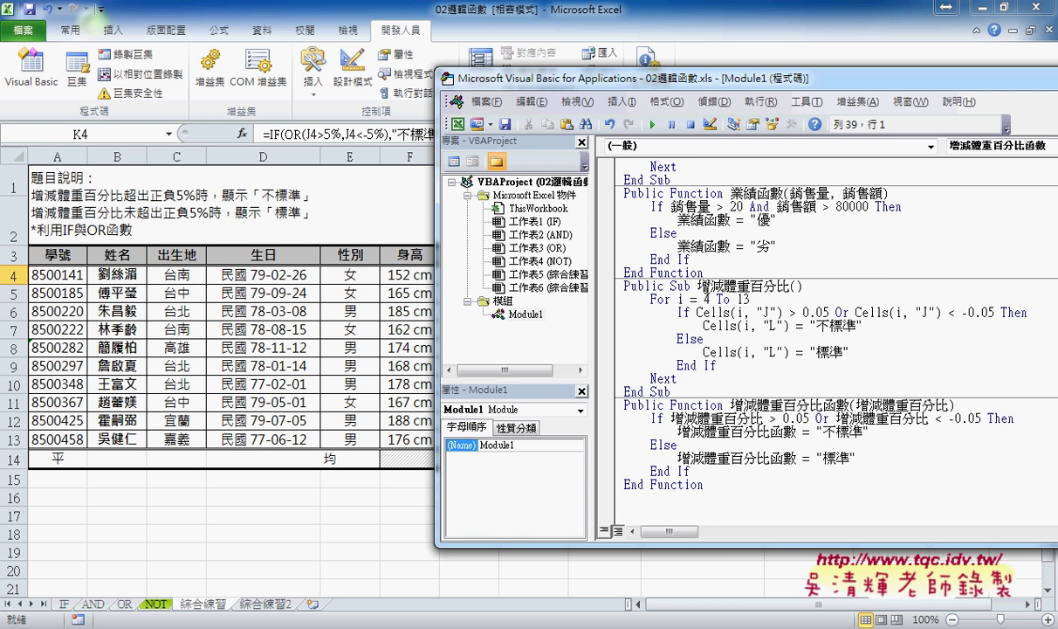
Step: Highlight the Sub and function names, then move and narrow the code window
left_click_drag(697, 285, 790, 285)
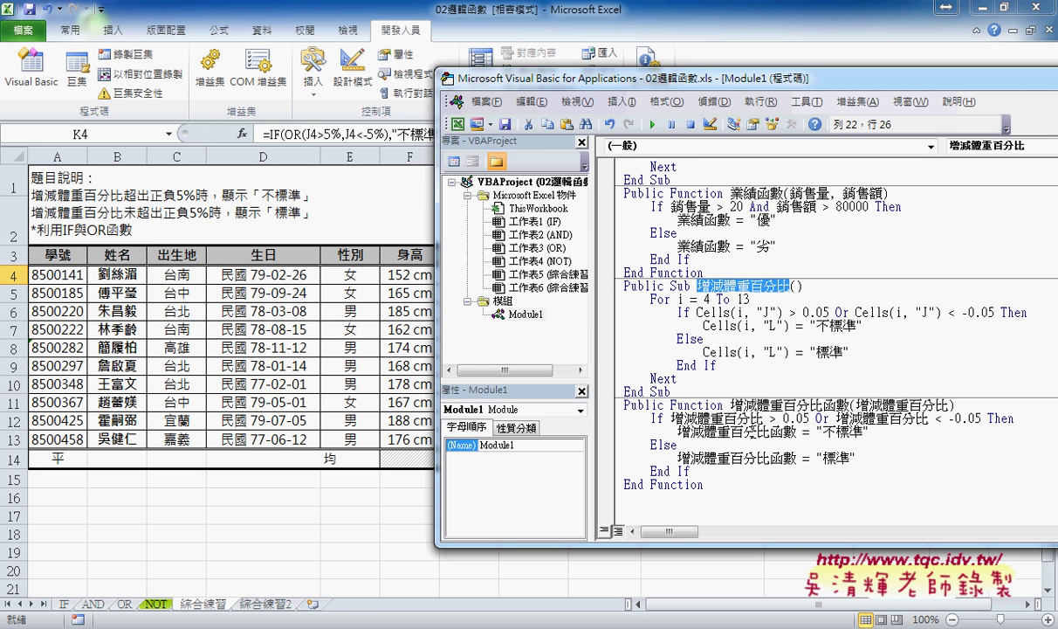
left_click_drag(730, 405, 856, 405)
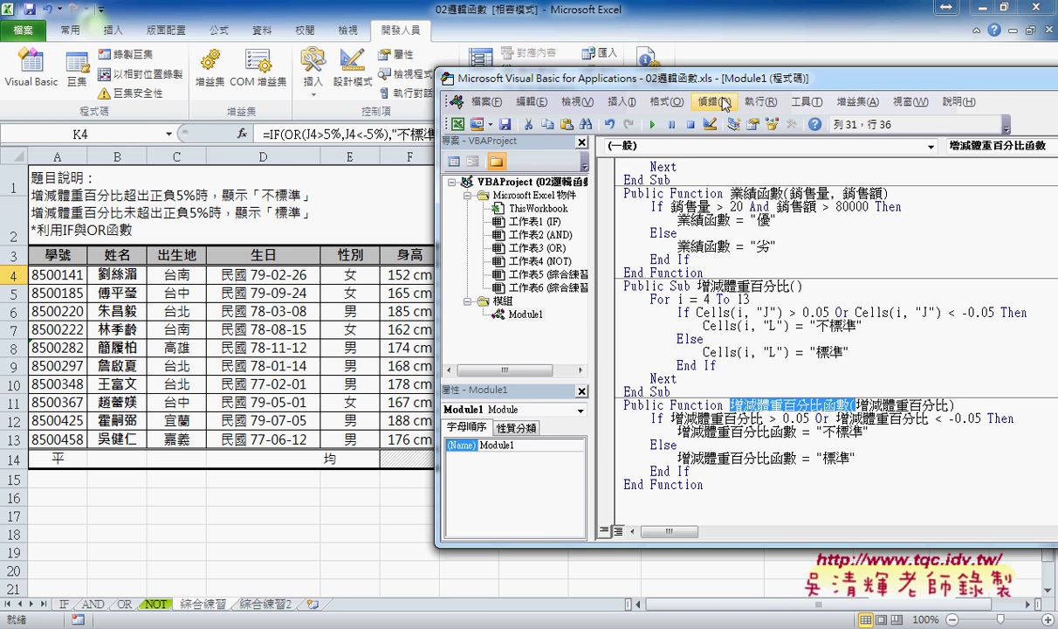
mouse_move(687, 82)
left_mouse_down()
mouse_move(609, 96)
mouse_move(491, 95)
left_mouse_up()
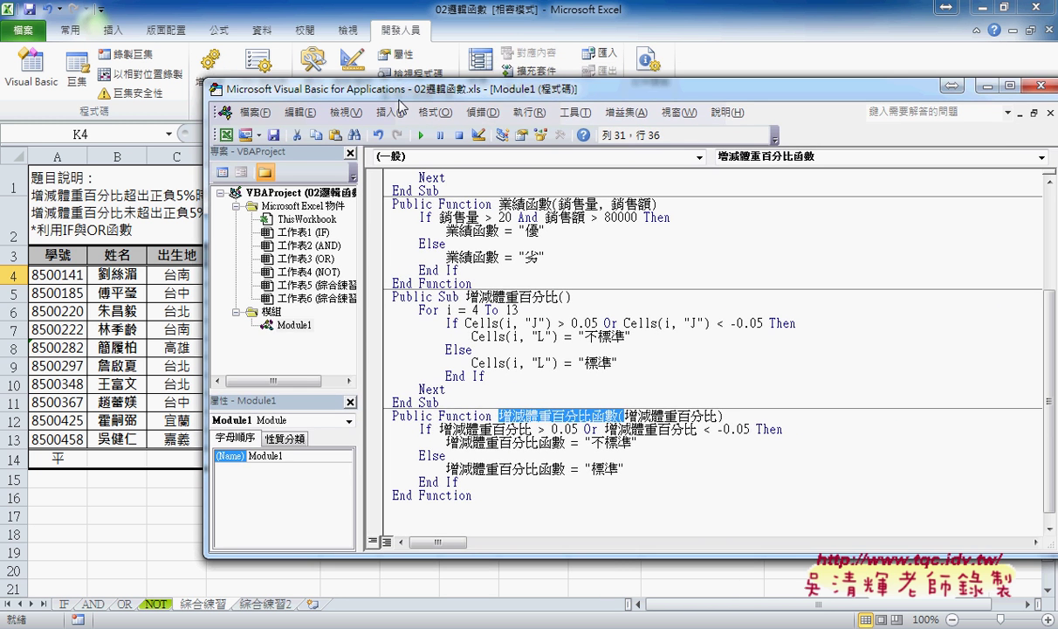
left_click_drag(207, 176, 439, 174)
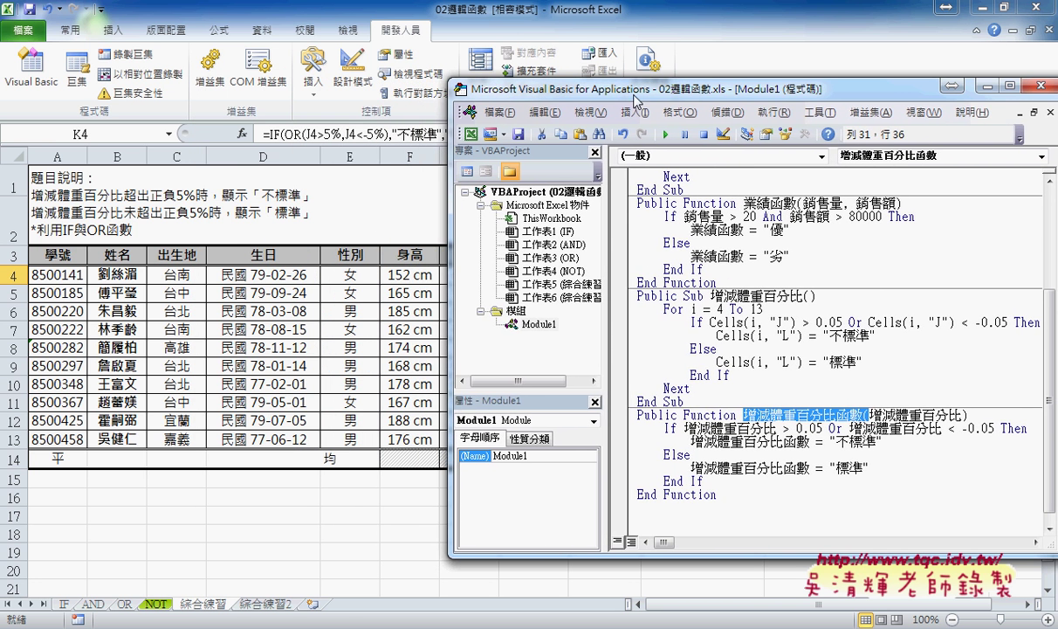
Step: Place the code window beside the sheet and circle rows 4 and 13 and the loop limit 13
left_click_drag(636, 96, 299, 99)
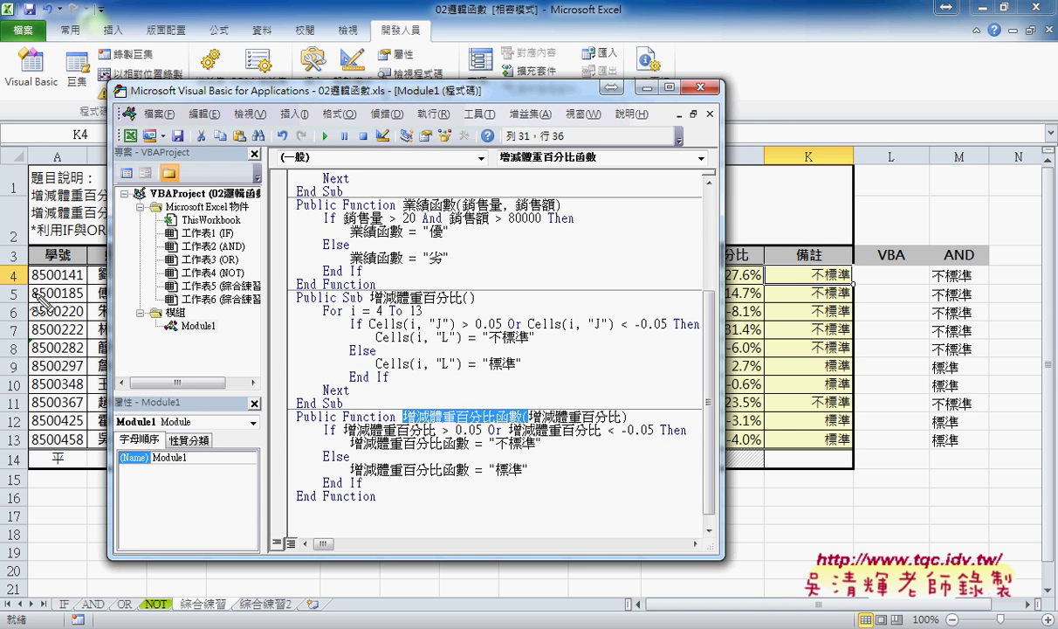
left_click_drag(21, 264, 17, 288)
left_click_drag(21, 430, 19, 461)
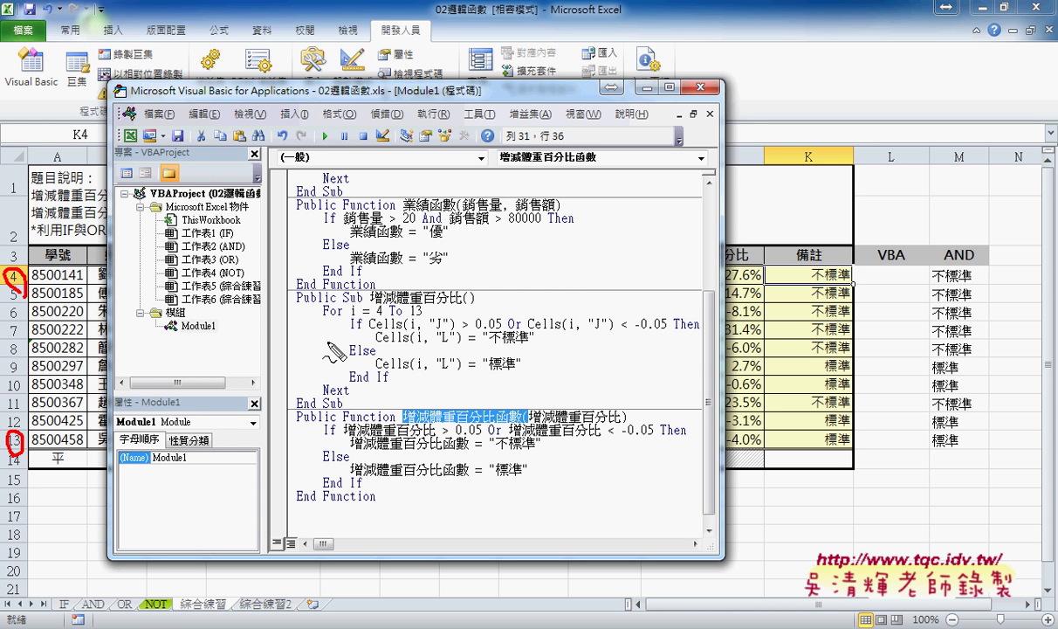
left_click_drag(410, 301, 417, 312)
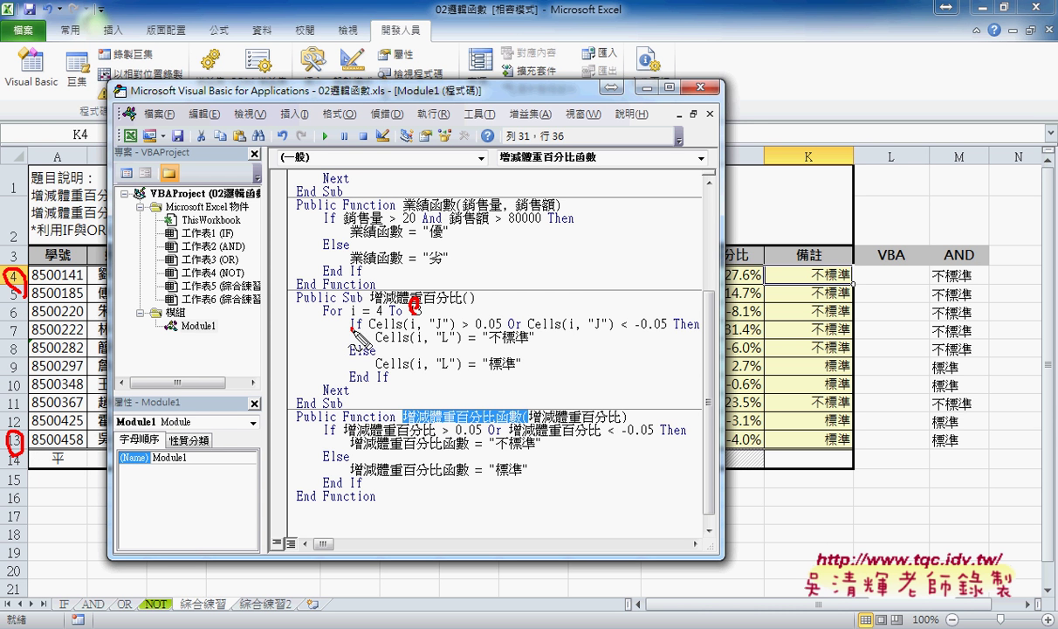
left_click_drag(354, 316, 356, 330)
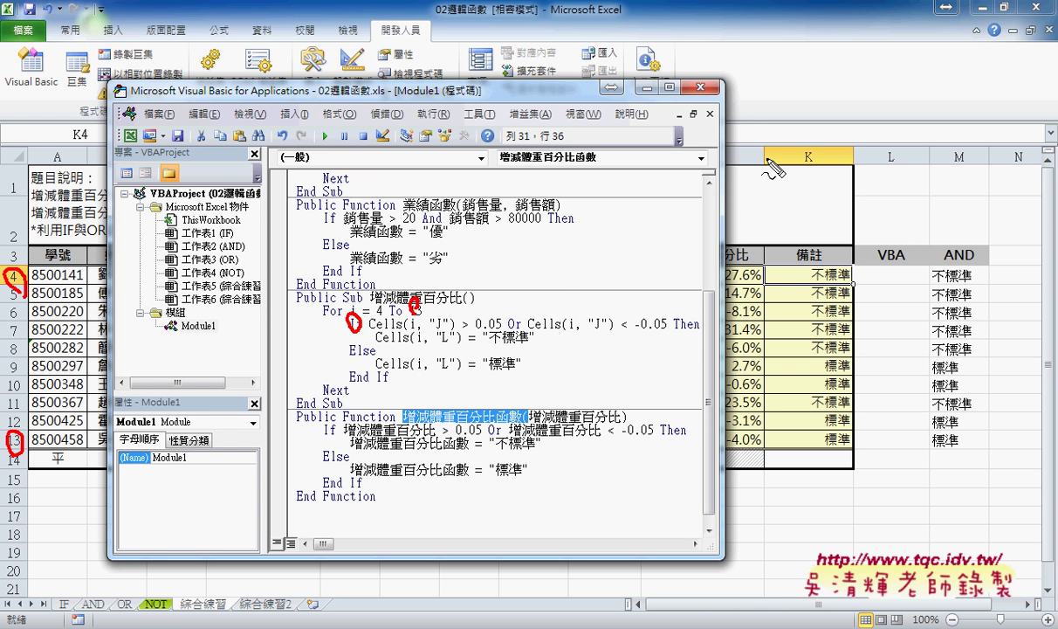
Step: Mark the column J header, the J-versus-0.05 Or condition and the column L header, then clear annotations
left_click(722, 162)
left_click_drag(725, 148, 739, 176)
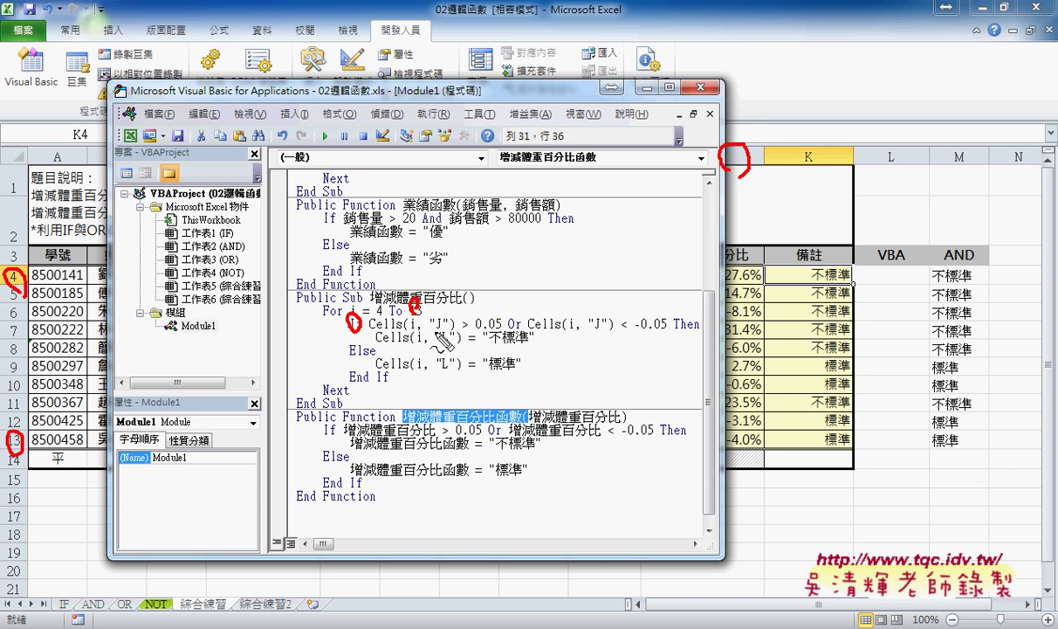
left_click_drag(381, 330, 505, 327)
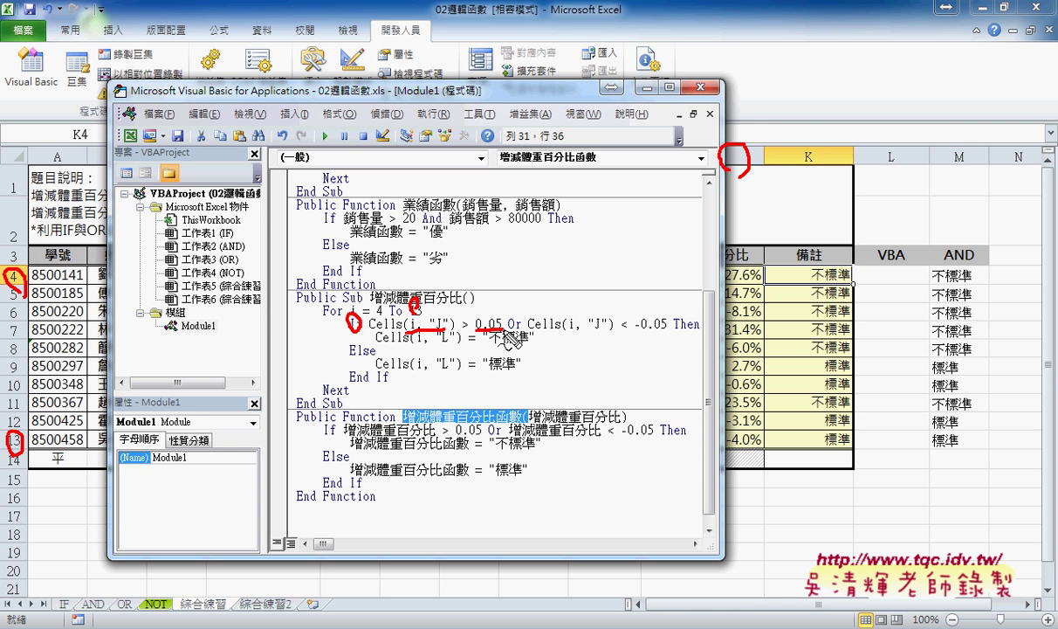
left_click_drag(506, 330, 523, 330)
left_click_drag(590, 330, 668, 331)
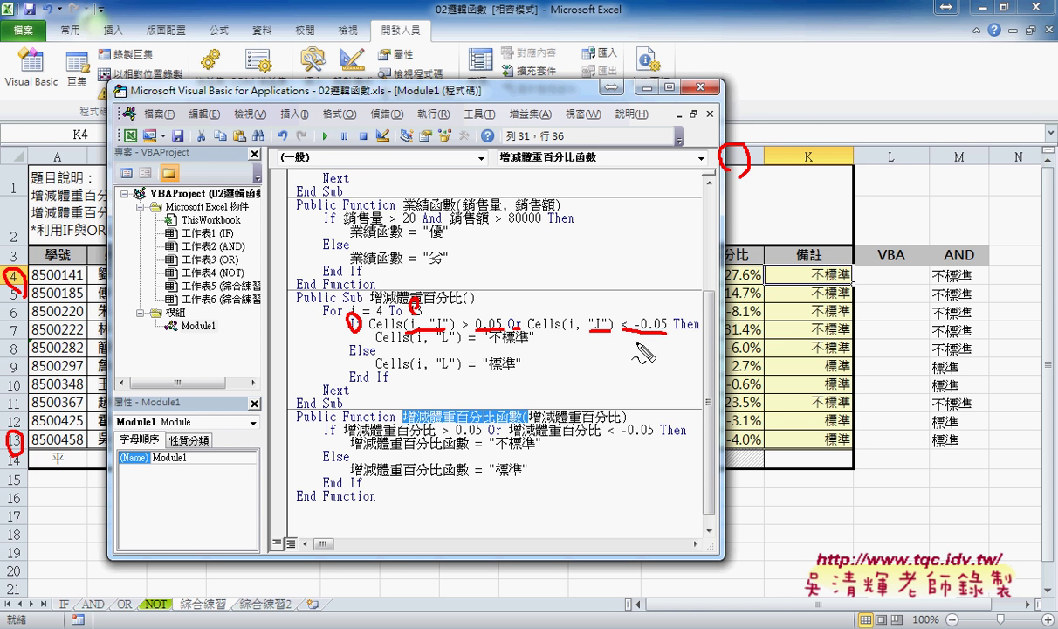
left_click_drag(908, 140, 913, 146)
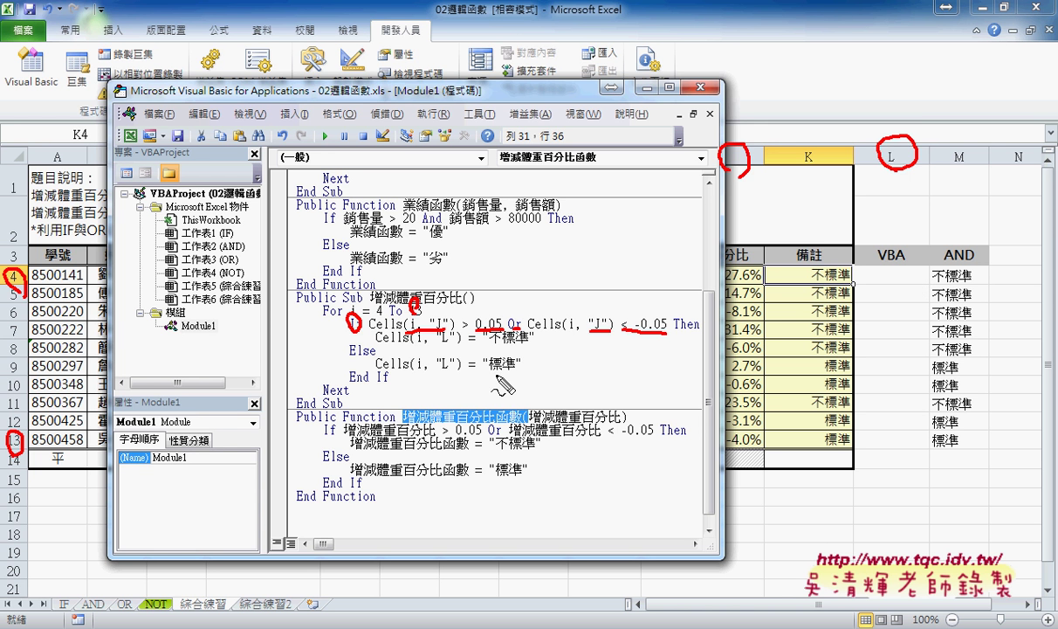
key("Escape")
Step: Run the 增減體重百分比 macro so L4:L13 fills with 標準/不標準, matching the AND column
left_click(429, 345)
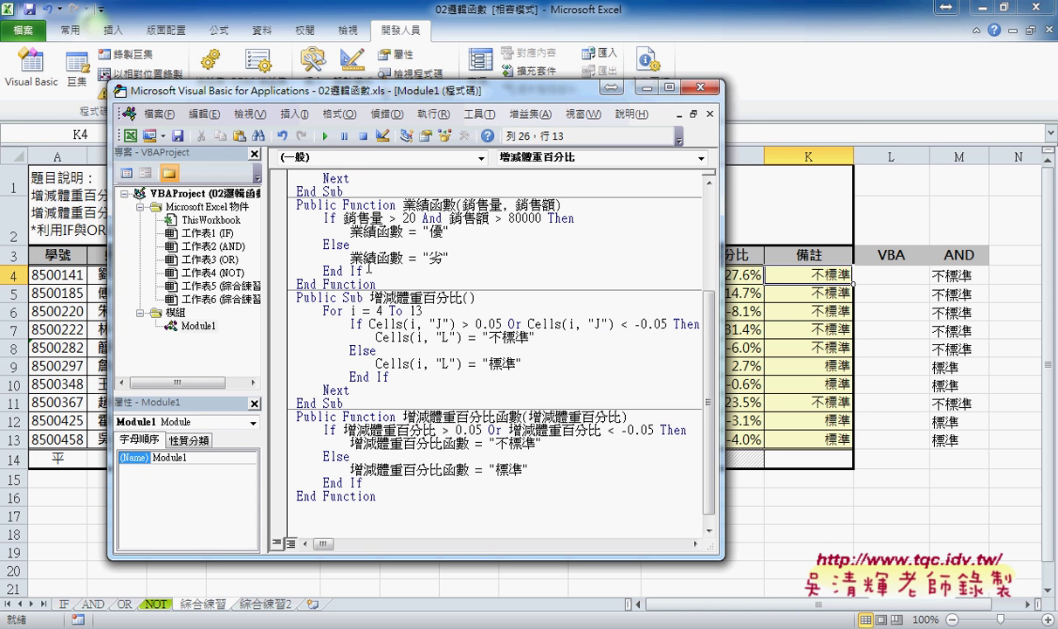
left_click_drag(348, 94, 269, 100)
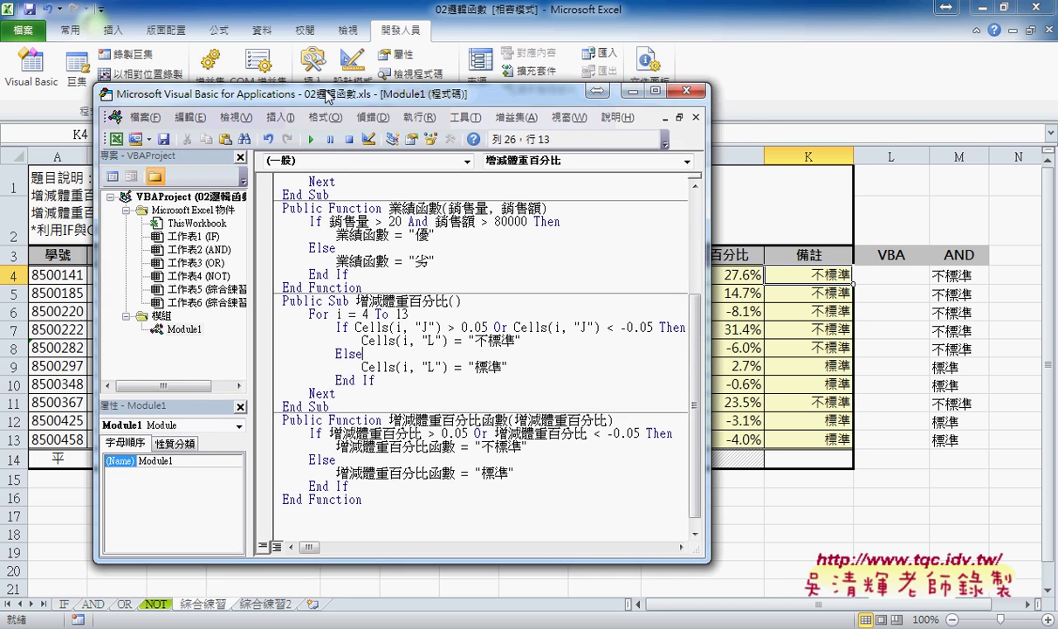
left_click_drag(422, 329, 449, 328)
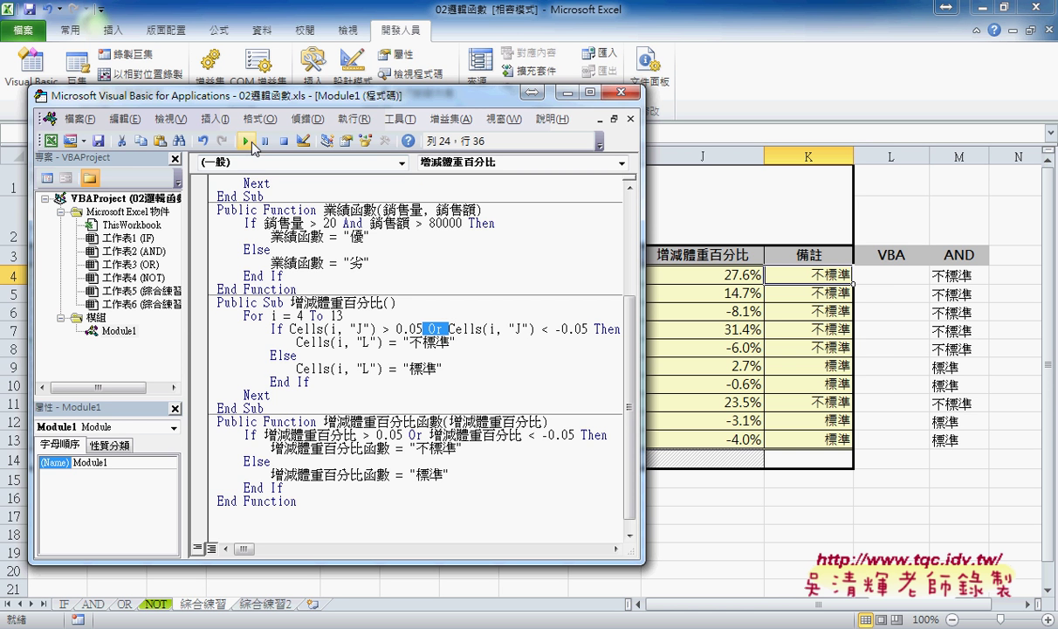
left_click(246, 140)
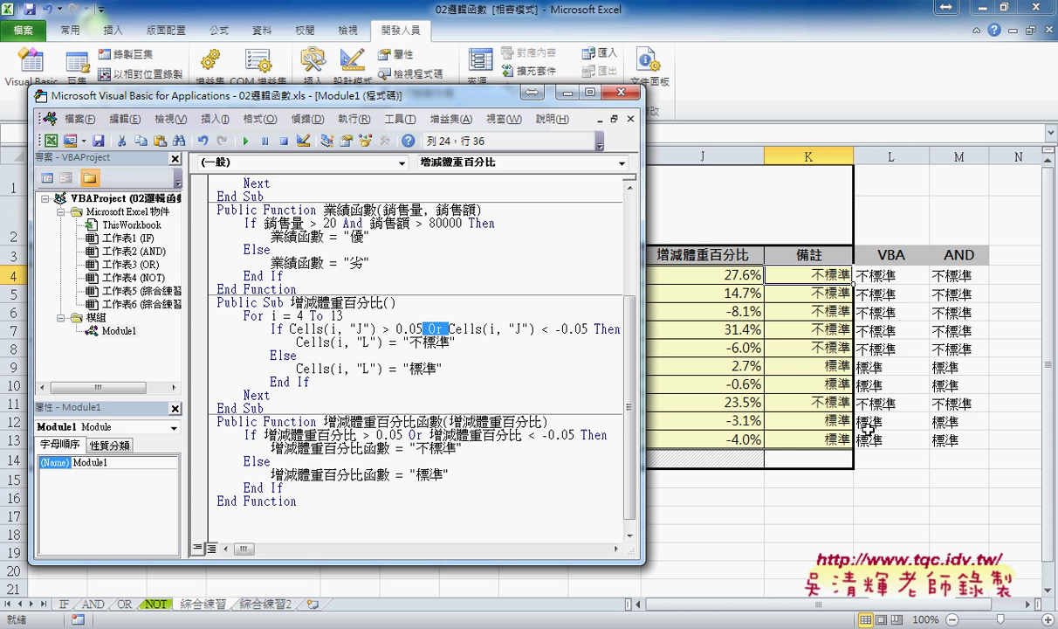
left_click_drag(864, 275, 902, 439)
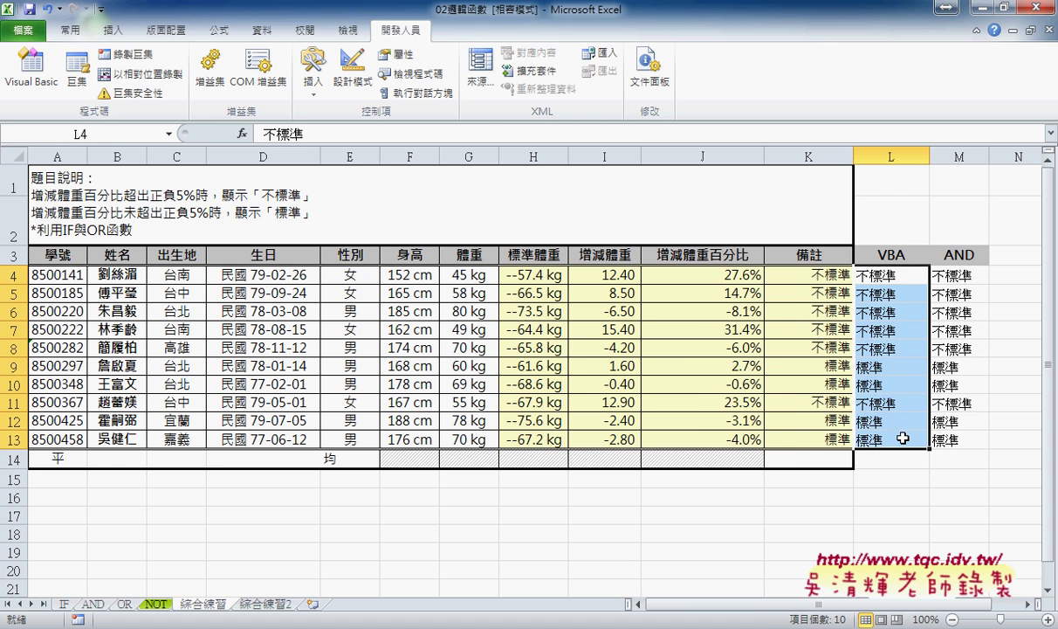
Step: Clear the macro results and insert the user-defined 增減體重百分比函數 function in L4
key("Delete")
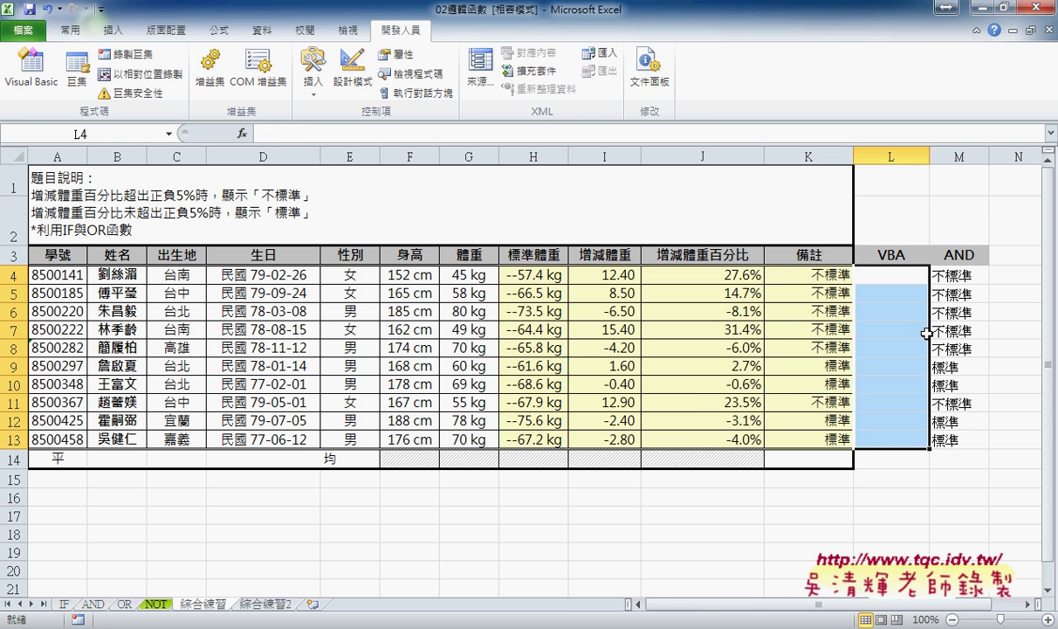
left_click(860, 275)
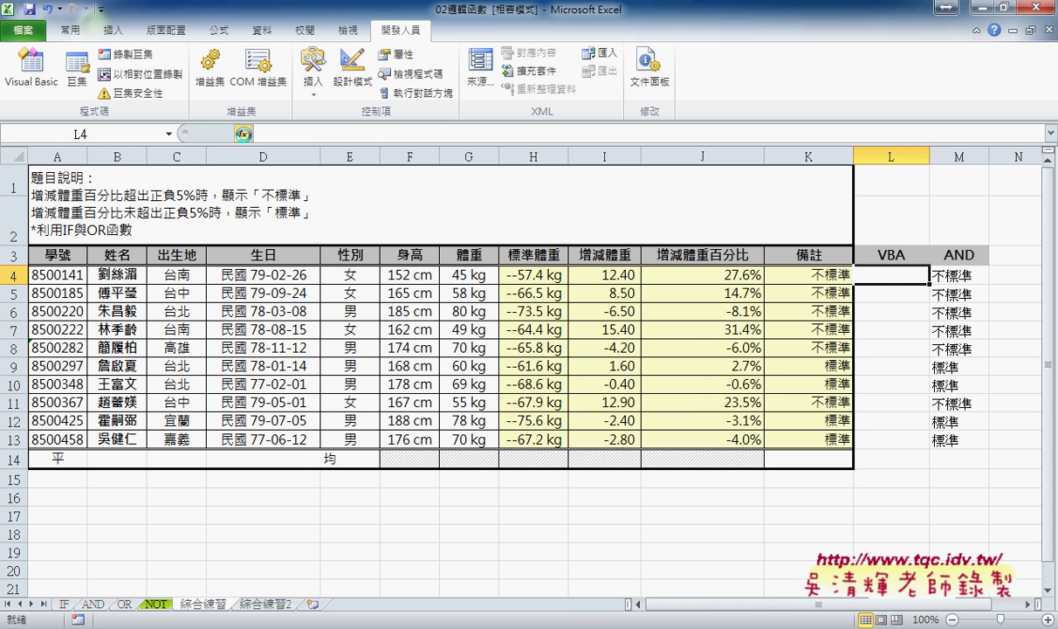
left_click(242, 134)
left_click_drag(398, 342, 226, 137)
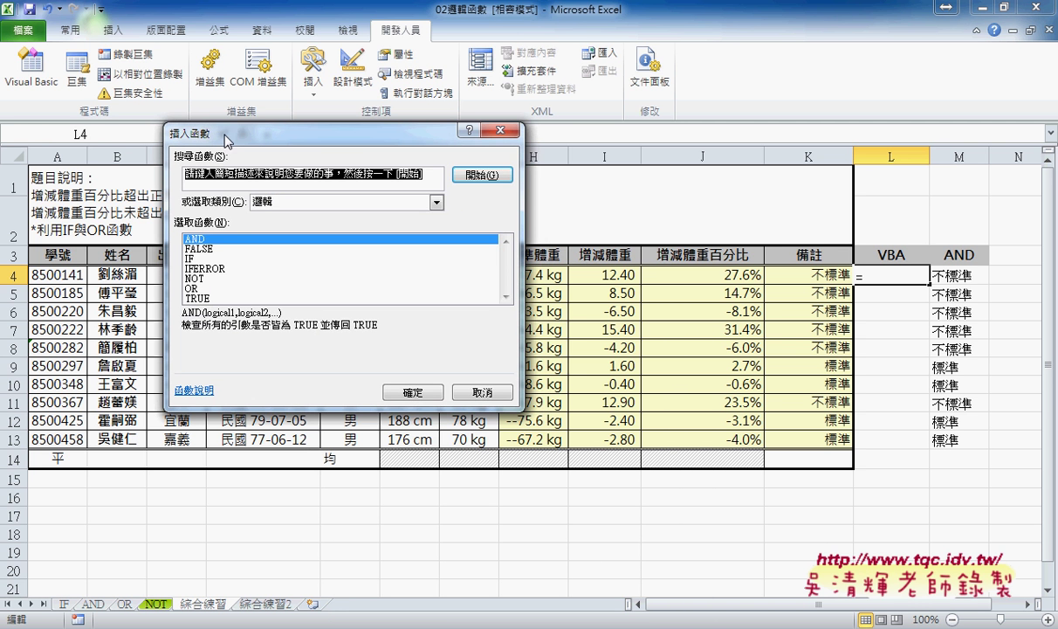
left_click(435, 202)
left_click(294, 325)
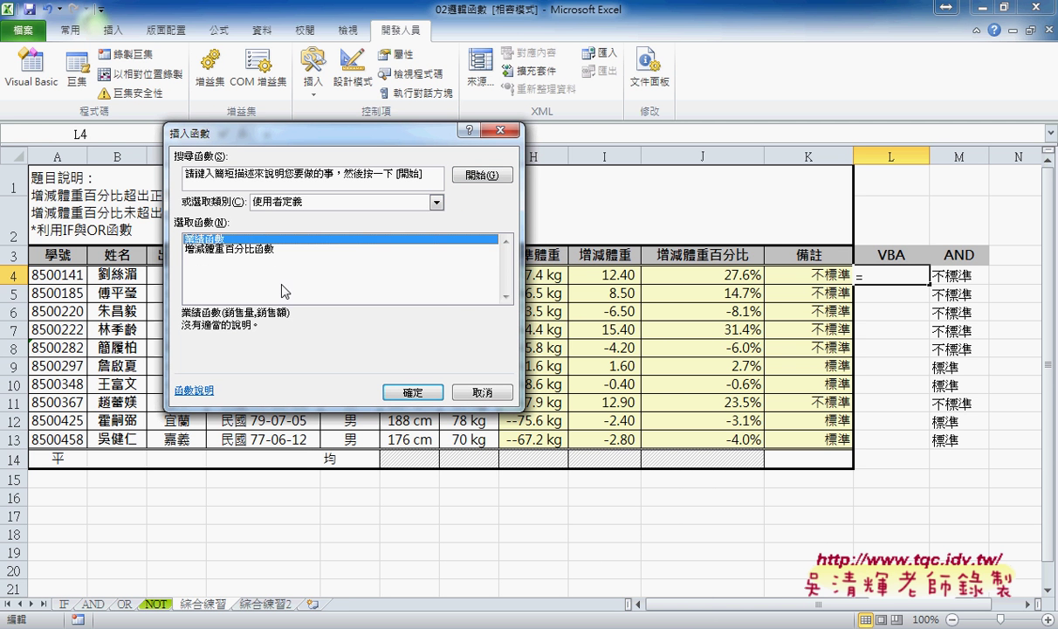
left_click(259, 248)
left_click(409, 393)
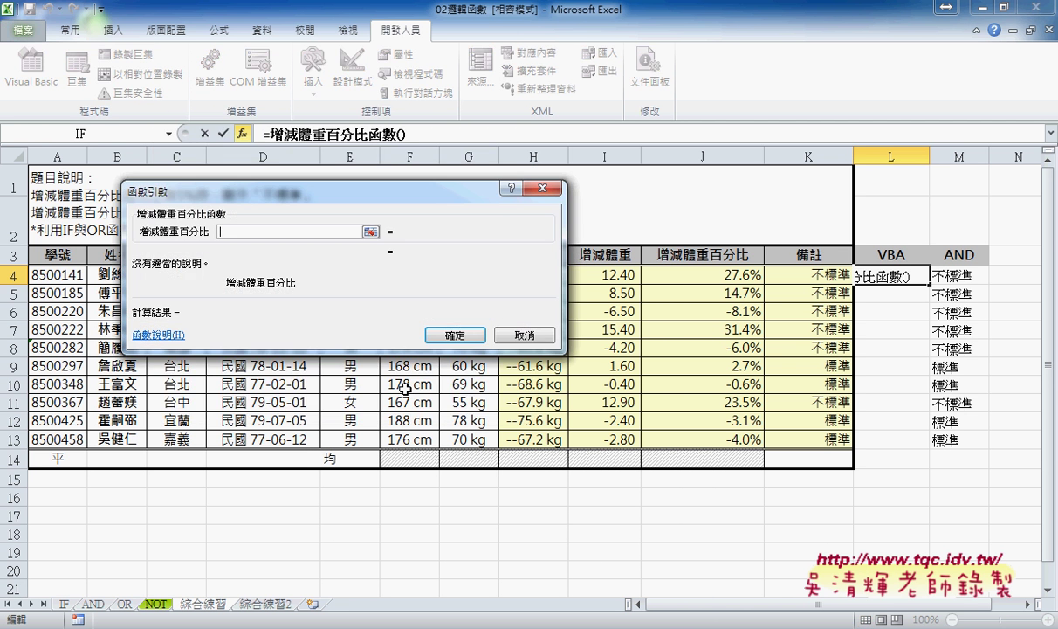
Step: Set J4 as the function's argument and fill =增減體重百分比函數(J4) down to L13
mouse_move(299, 173)
left_mouse_down()
mouse_move(288, 114)
mouse_move(259, 82)
left_mouse_up()
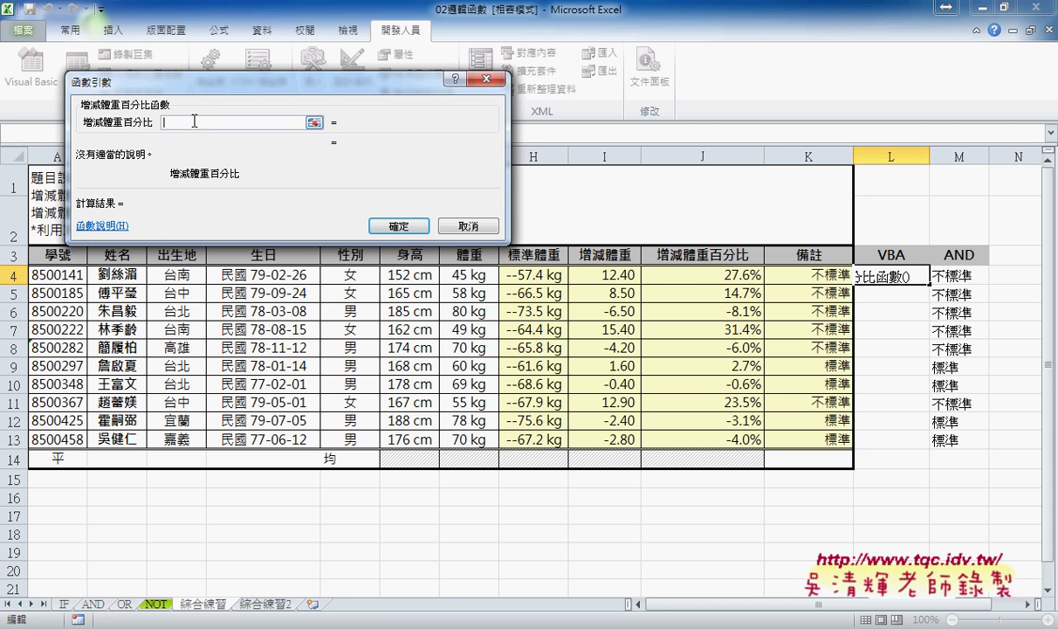
left_click(714, 280)
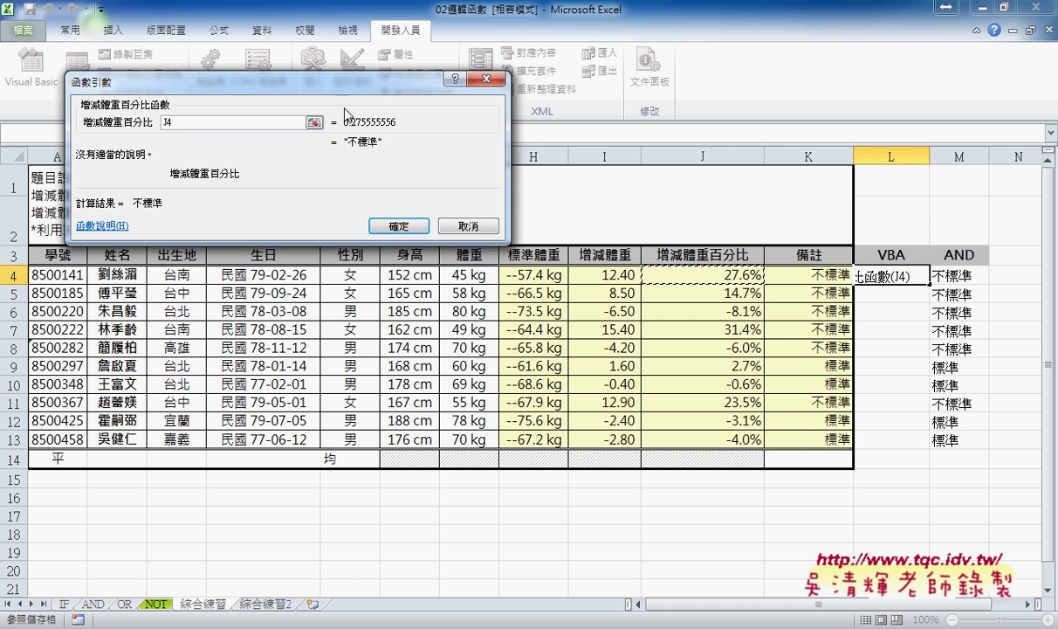
left_click(397, 226)
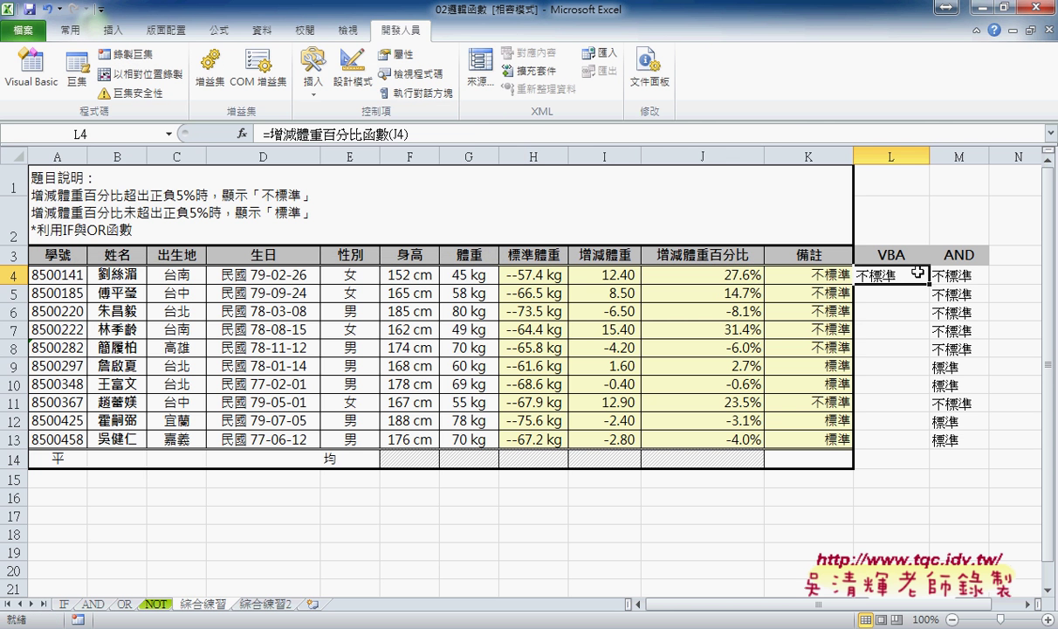
left_click_drag(929, 284, 912, 448)
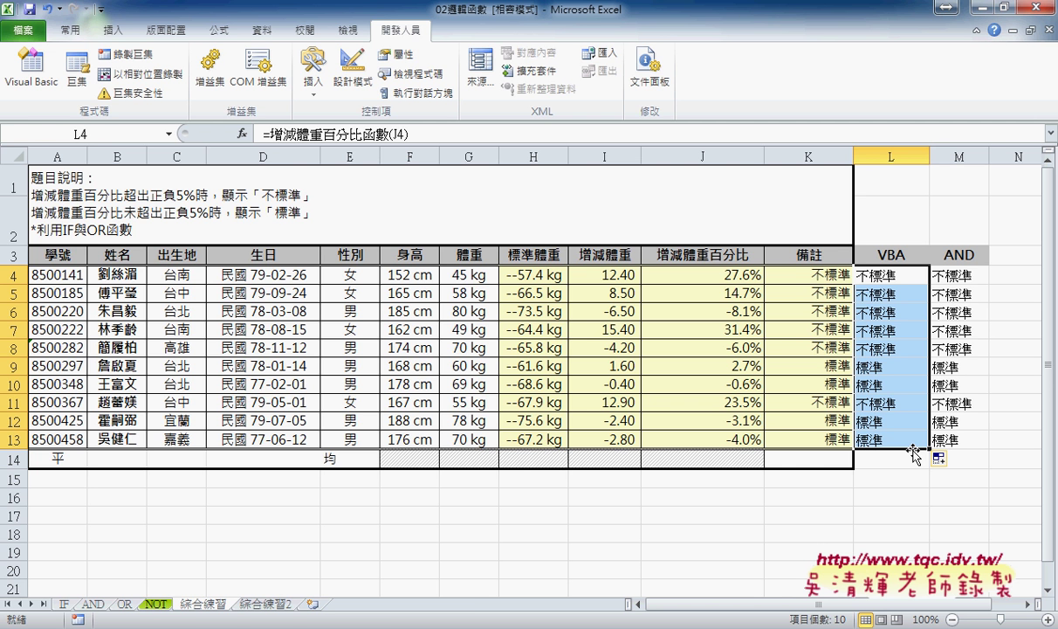
left_click(309, 622)
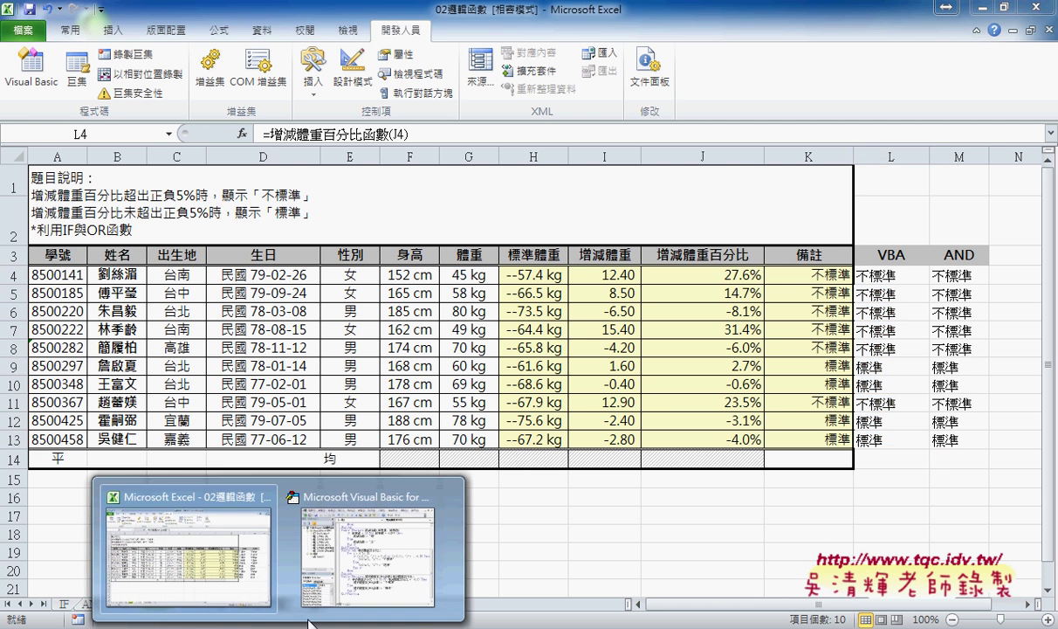
Step: Review the custom function's parameter and result assignment in the VBA code
left_click(367, 542)
left_click_drag(325, 422, 540, 421)
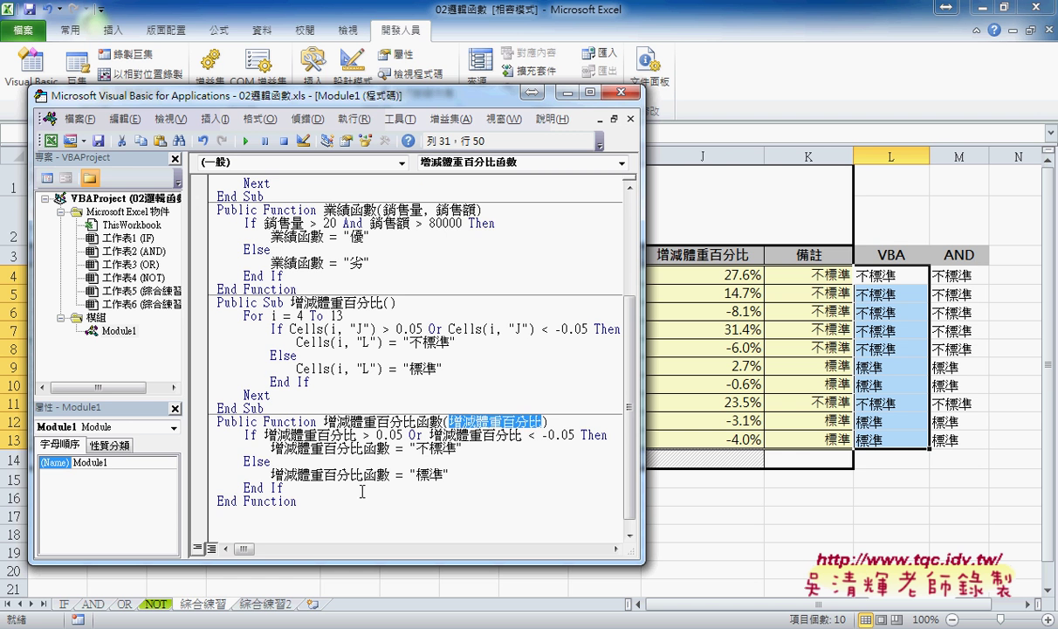
left_click_drag(389, 448, 271, 448)
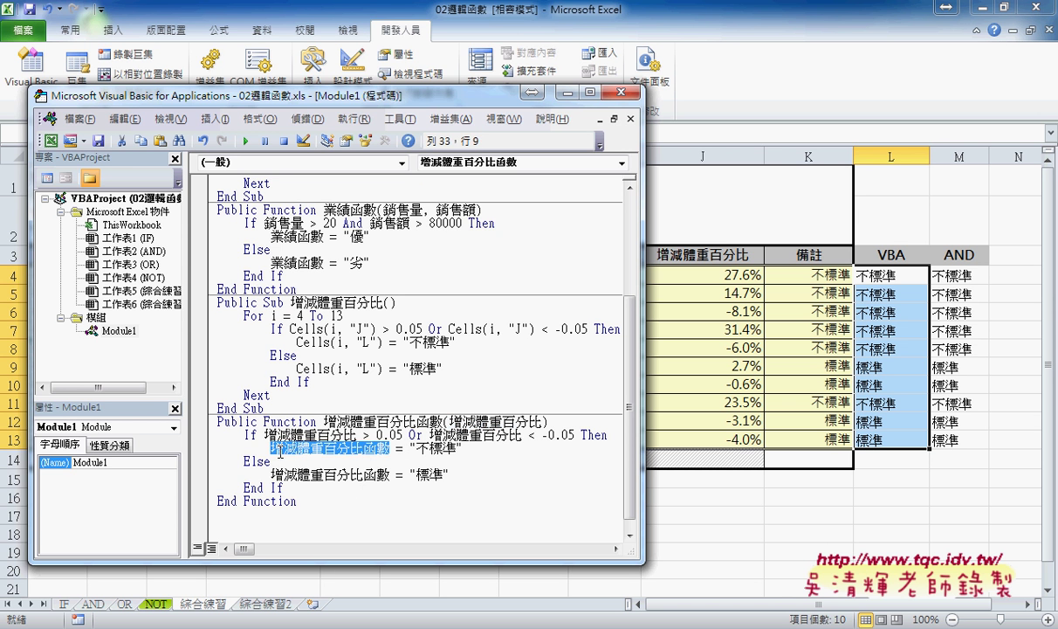
left_click(414, 421)
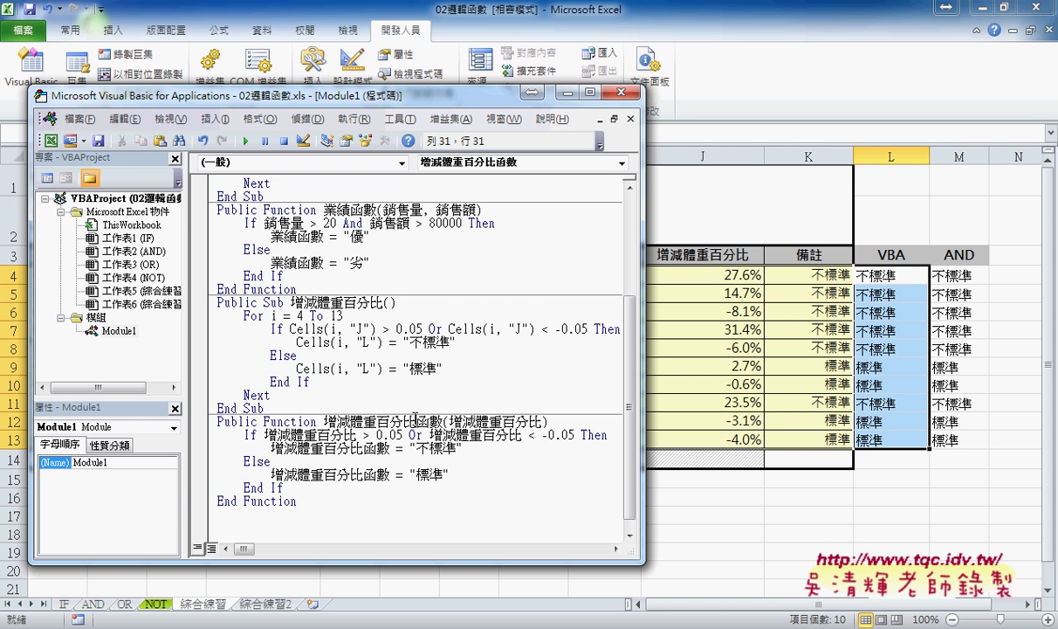
Step: Copy the AND formula from M4's formula bar and switch to the Google Docs notes
left_click(934, 271)
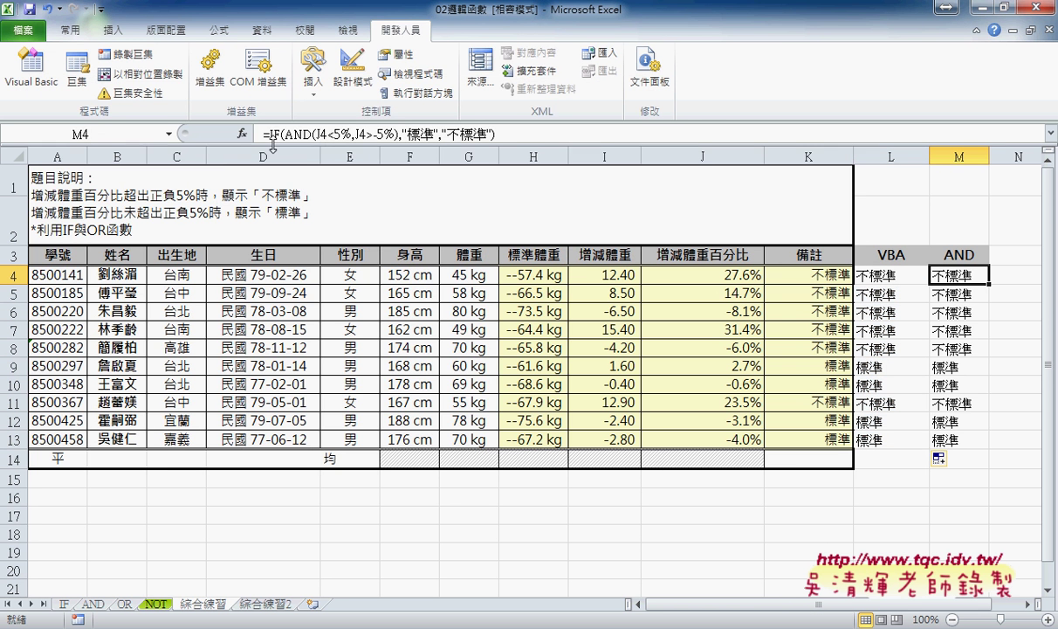
left_click_drag(262, 134, 519, 134)
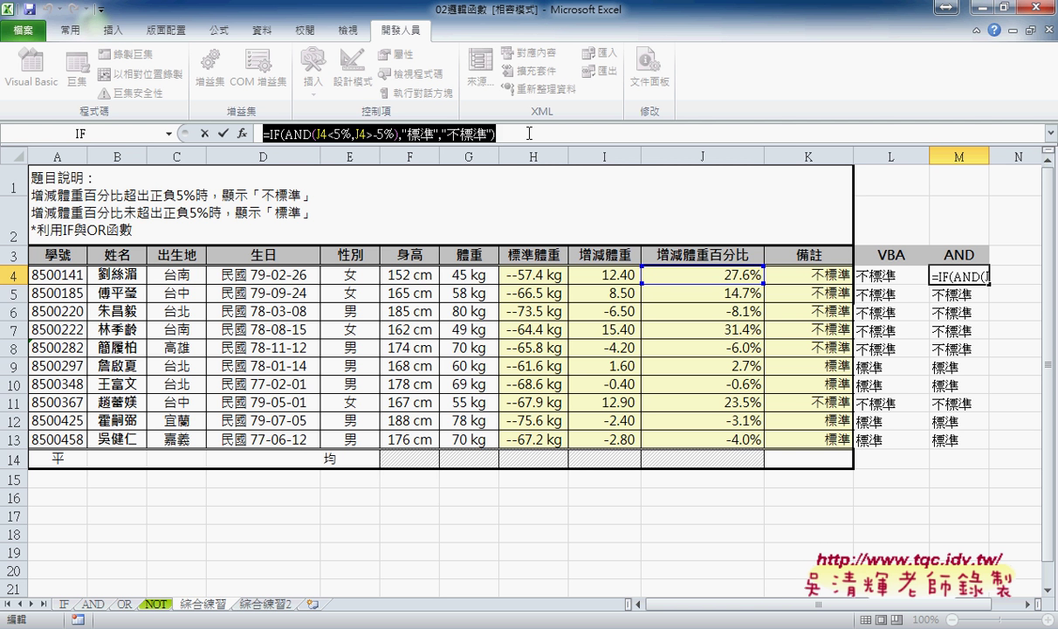
key("Escape")
key("alt+Tab")
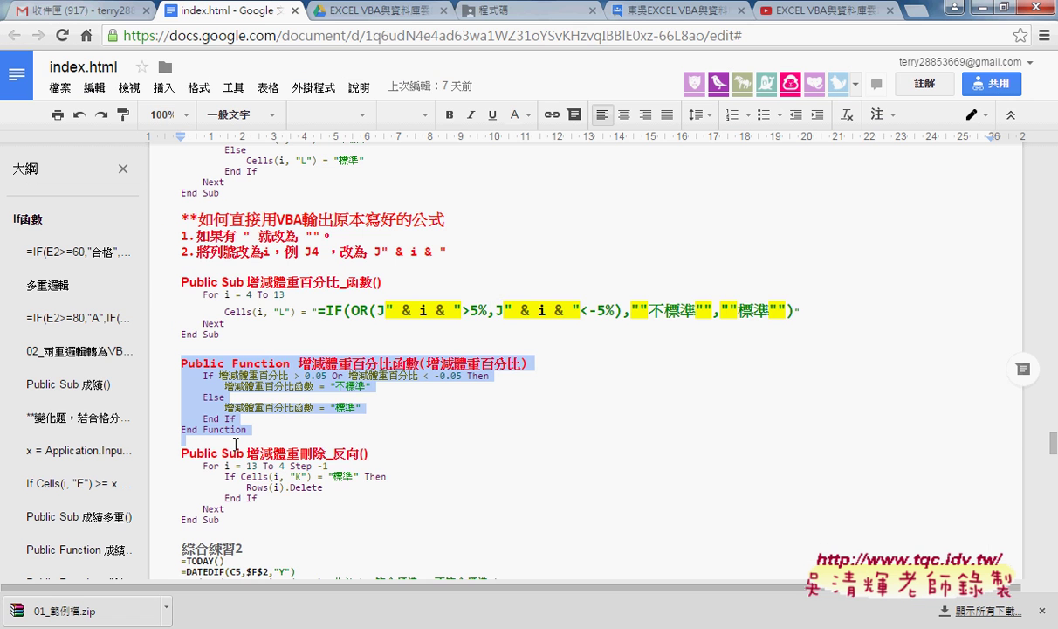
Step: Paste =IF(AND(J4<5%,J4>-5%),"標準","不標準") on its own line beneath the IF/OR formula
left_click(241, 235)
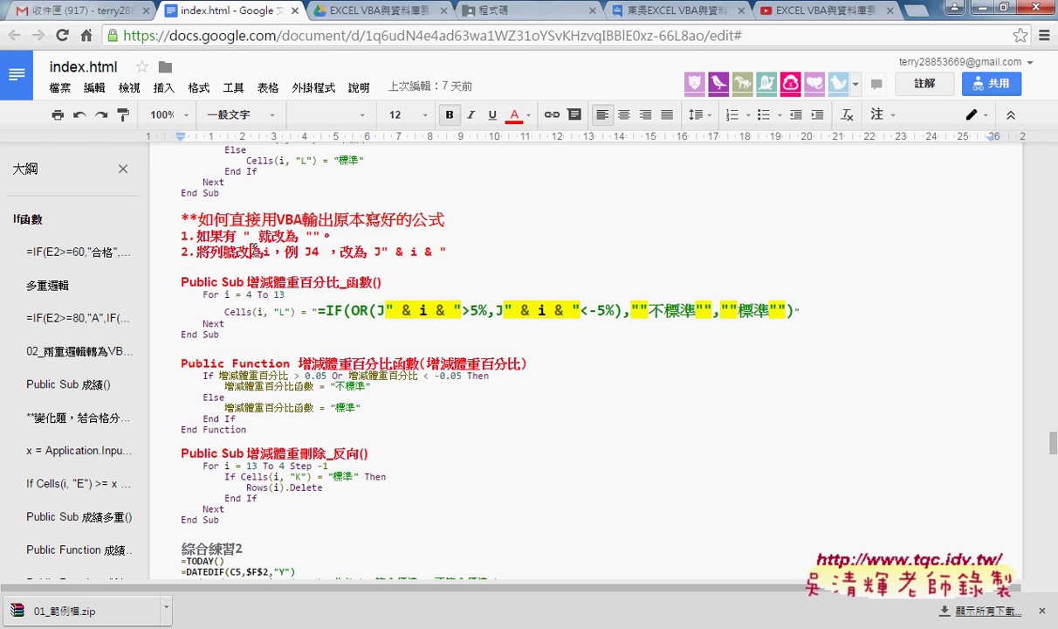
scroll(253, 248, "up", 1)
scroll(253, 248, "up", 2)
type("=IF(AND(J4<5%,J4>-5%),\"標準\",\"不標準\")")
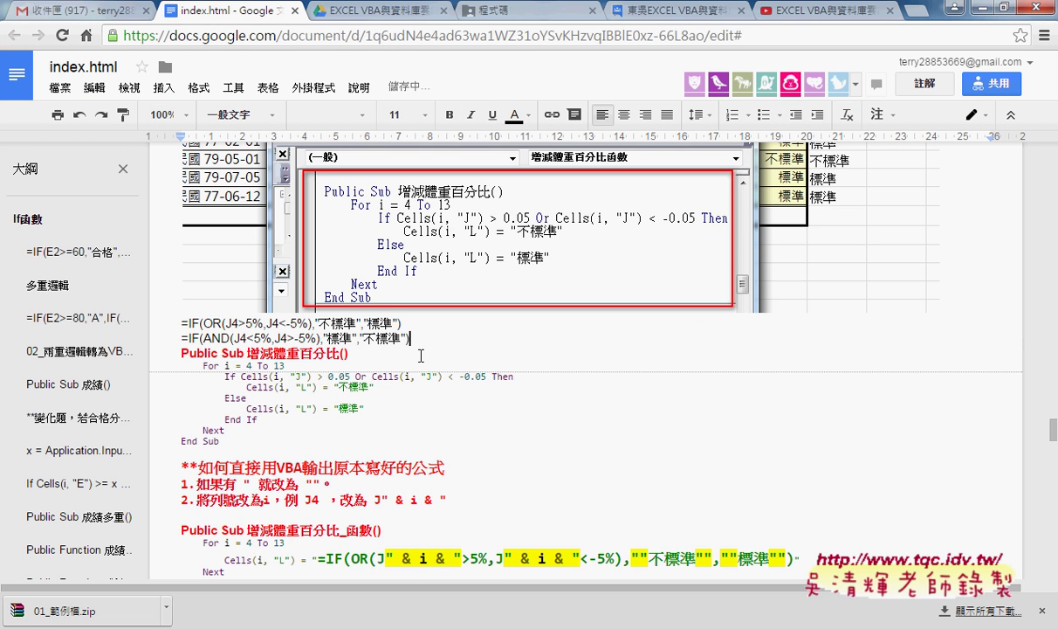
key("Return")
key("Return")
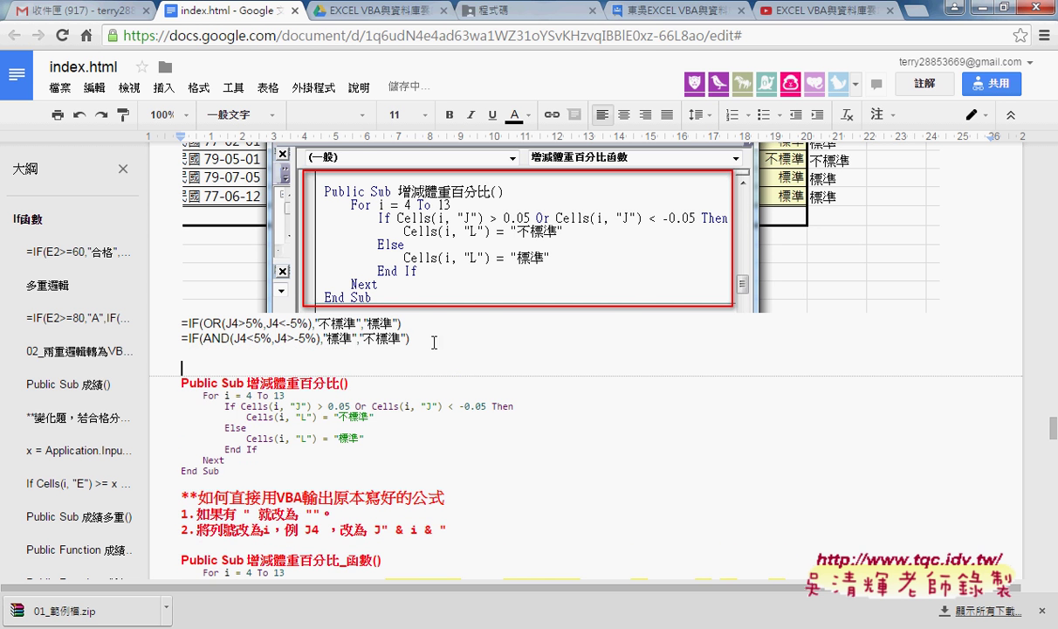
left_click(411, 325)
key("Delete")
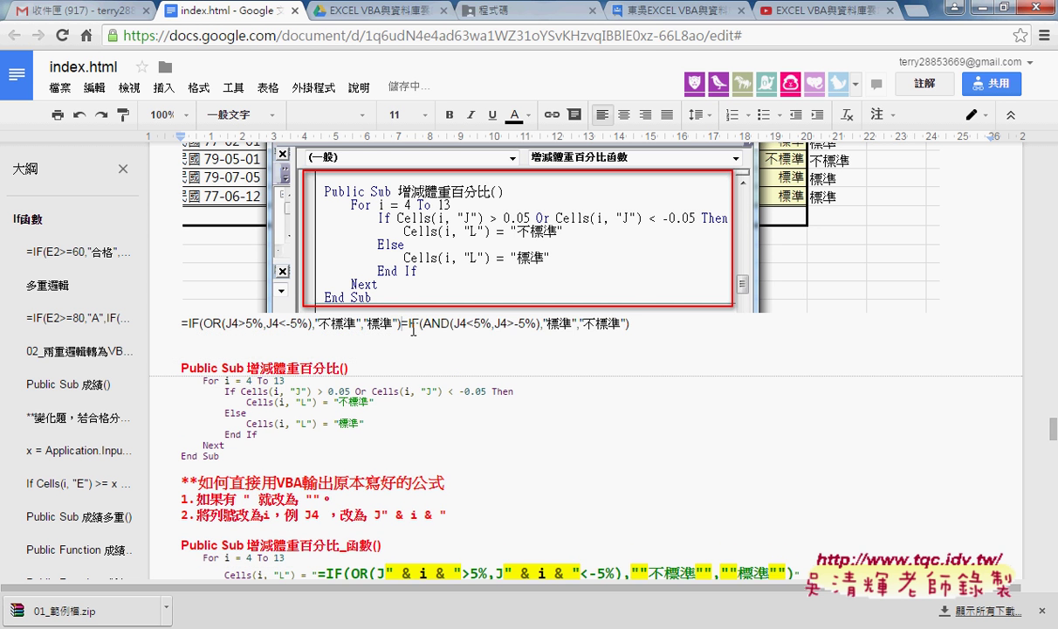
key("Return")
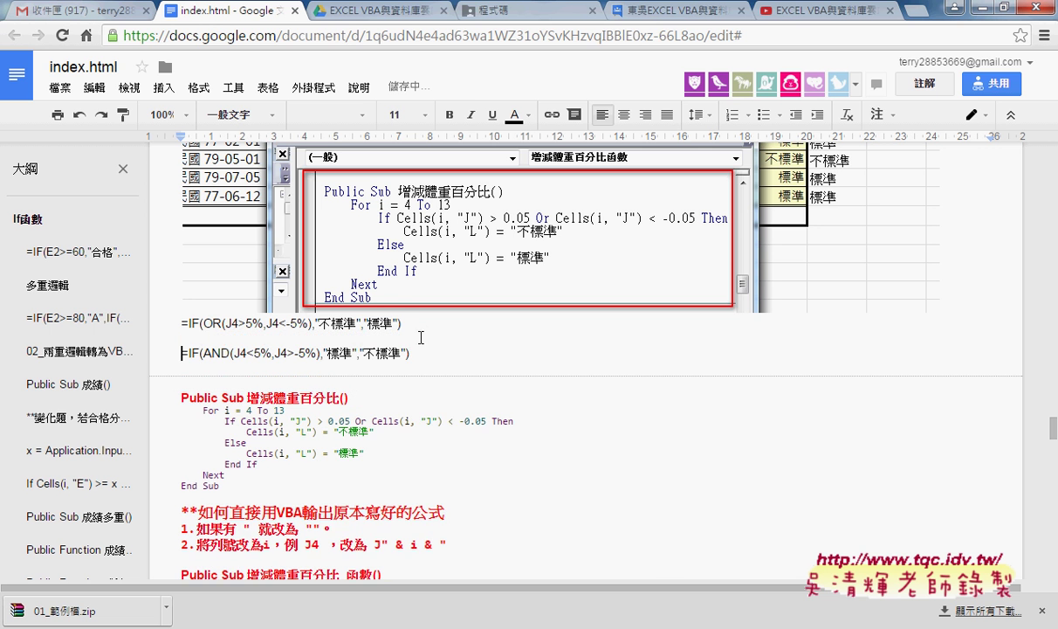
left_click(426, 350)
key("Delete")
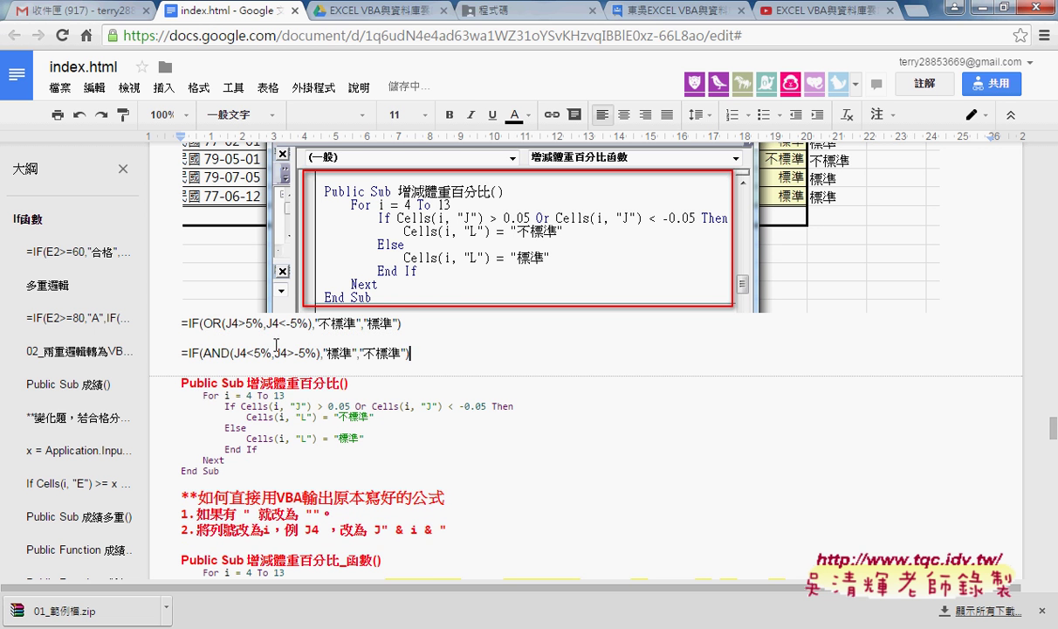
key("Return")
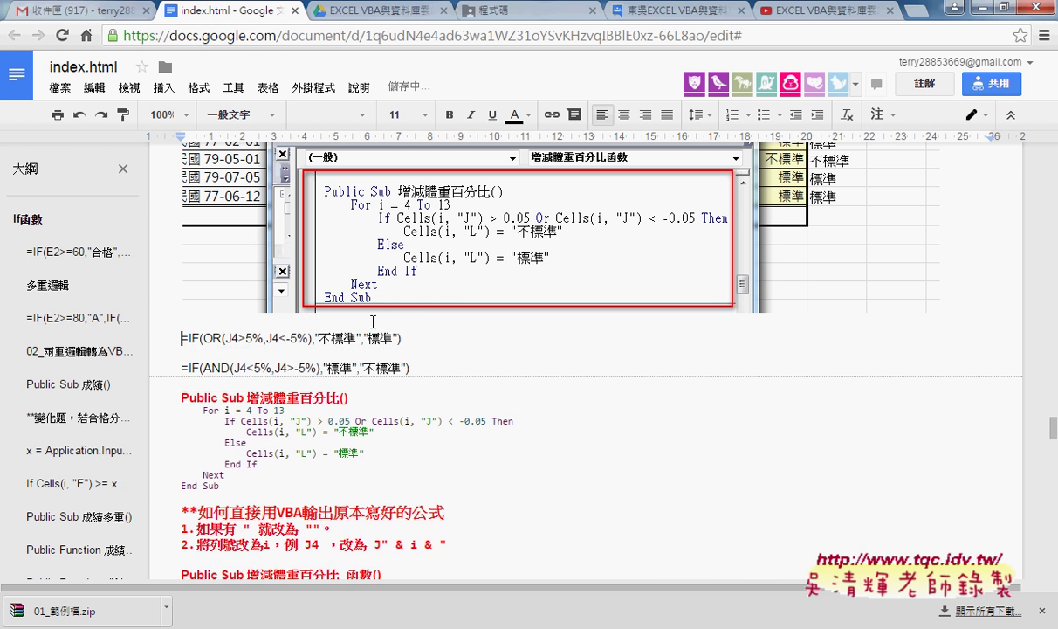